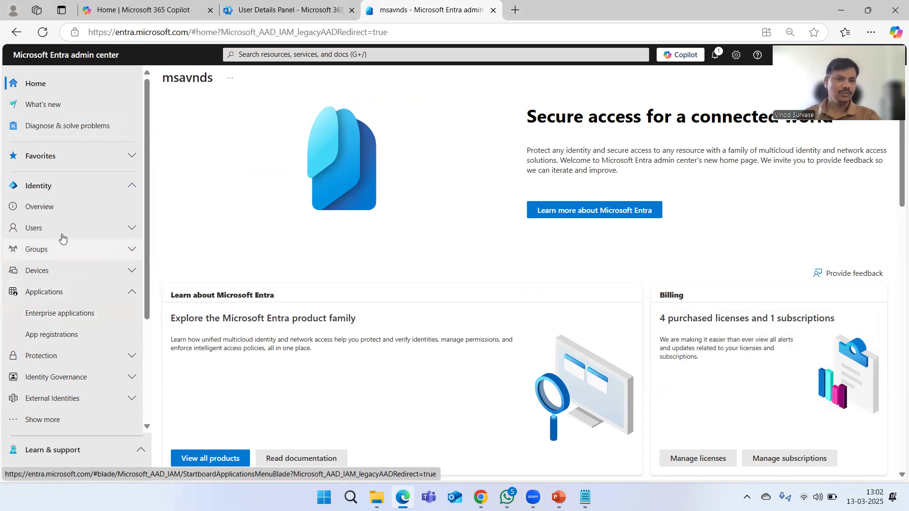
- Open the Consent and permissions page for enterprise applications
click(61, 313)
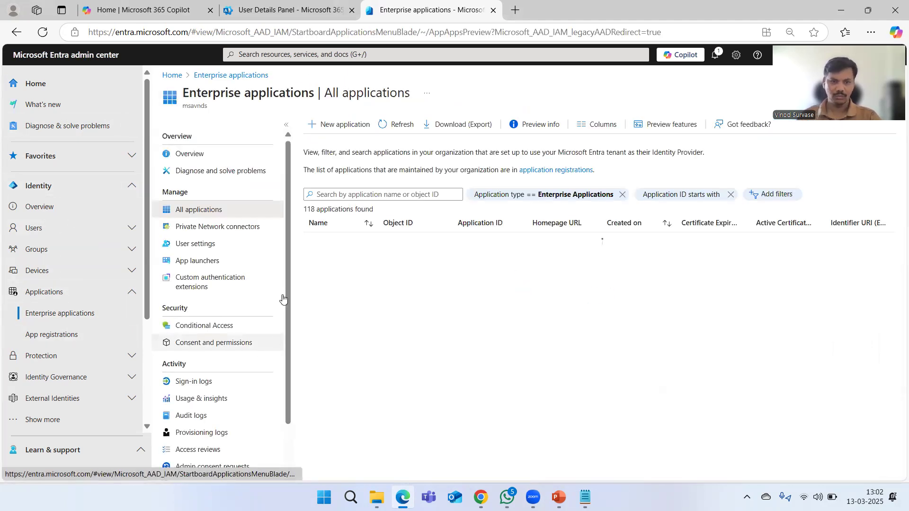
click(194, 344)
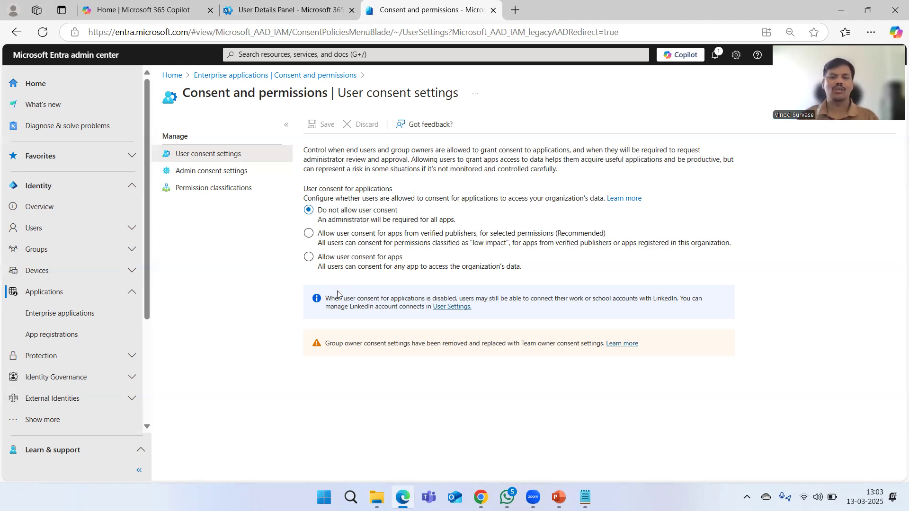
- Select user consent for apps from verified publishers and open the low-impact permission classifications, discarding the unsaved edit
click(362, 241)
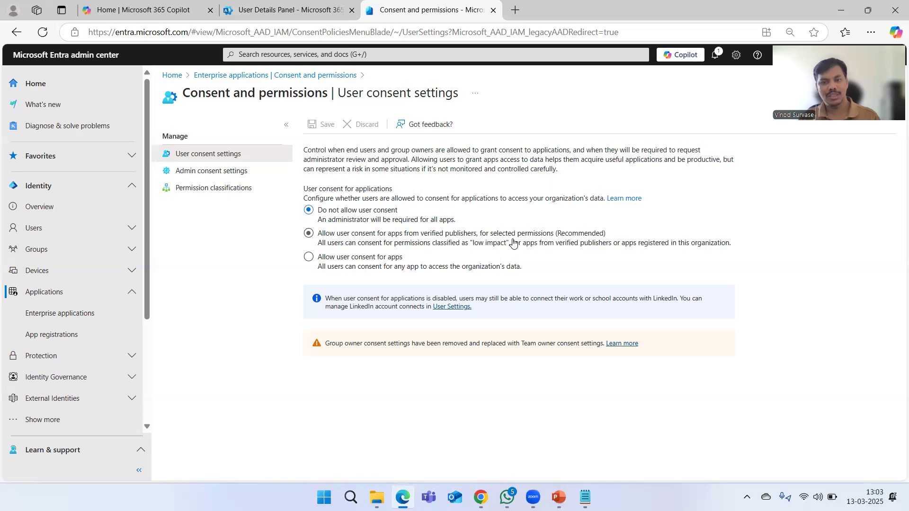
click(318, 237)
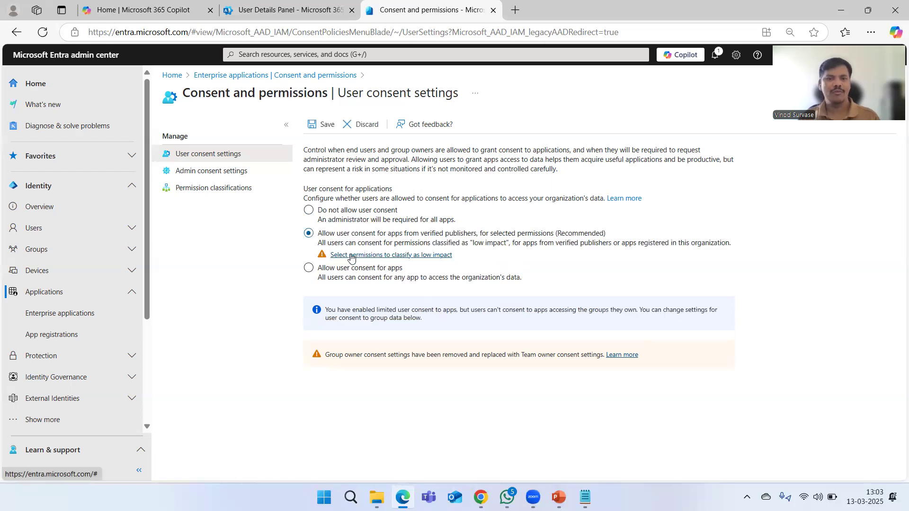
click(393, 256)
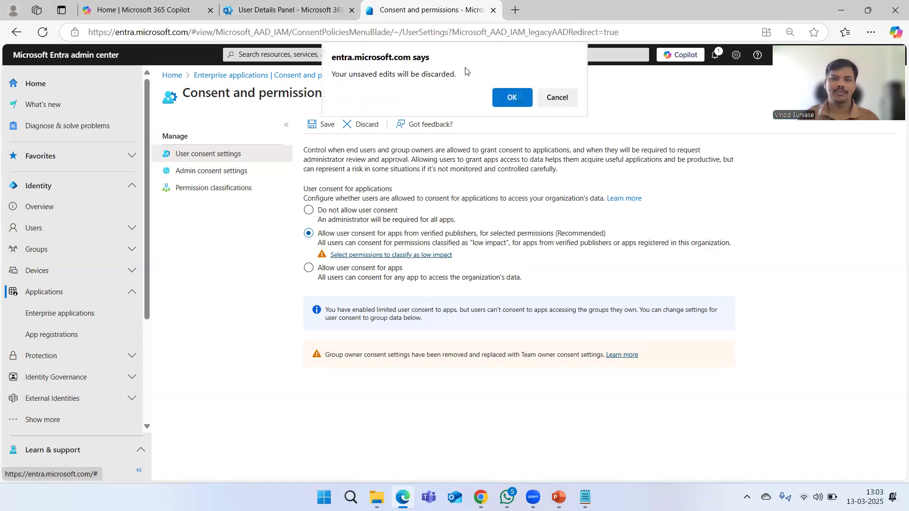
click(512, 98)
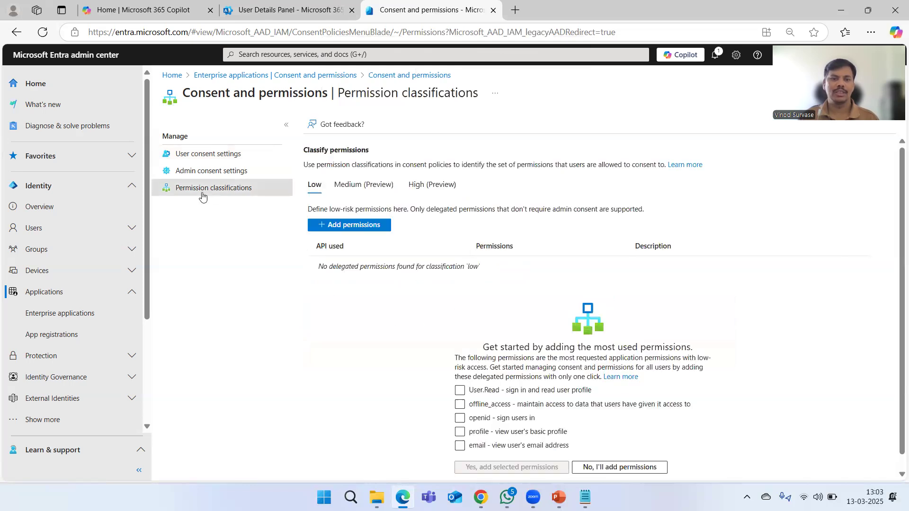
- Review the Low permission classification and the suggested most used permissions
scroll(422, 298, down, 1)
scroll(402, 237, up, 1)
drag(307, 151, 392, 166)
click(279, 327)
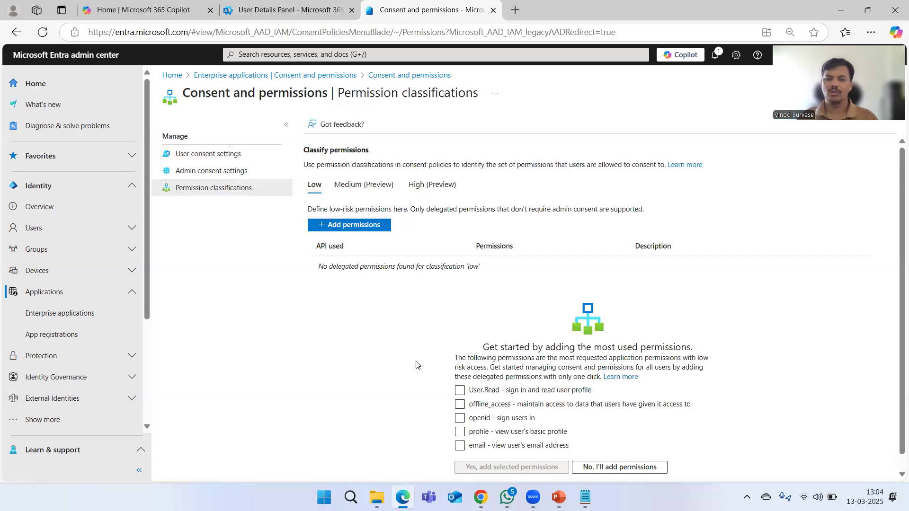
scroll(496, 424, down, 1)
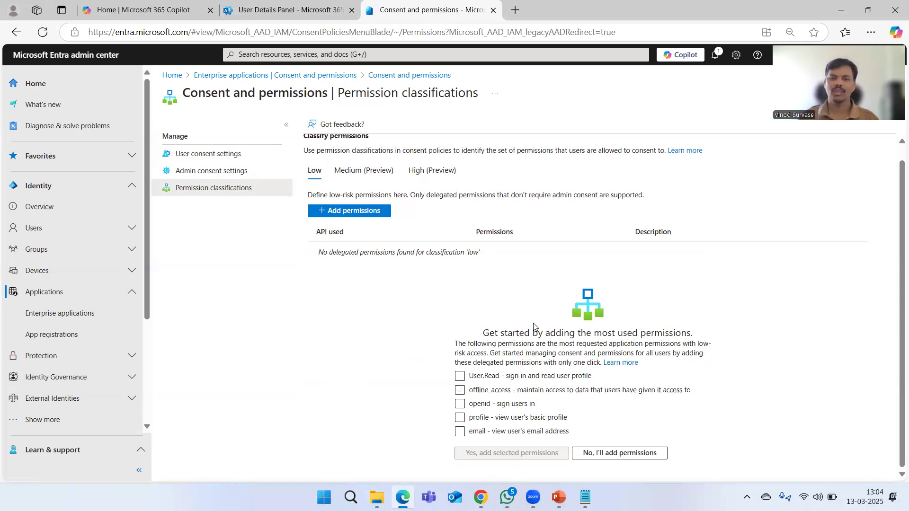
- View the Medium and High classifications and inspect the Microsoft Graph permissions available for Medium without adding any
click(353, 173)
click(428, 185)
click(365, 189)
click(360, 225)
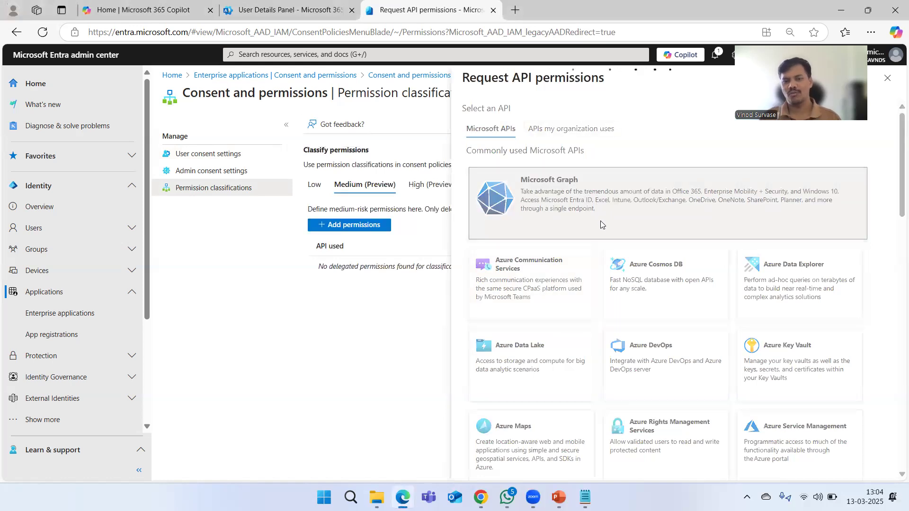
click(583, 230)
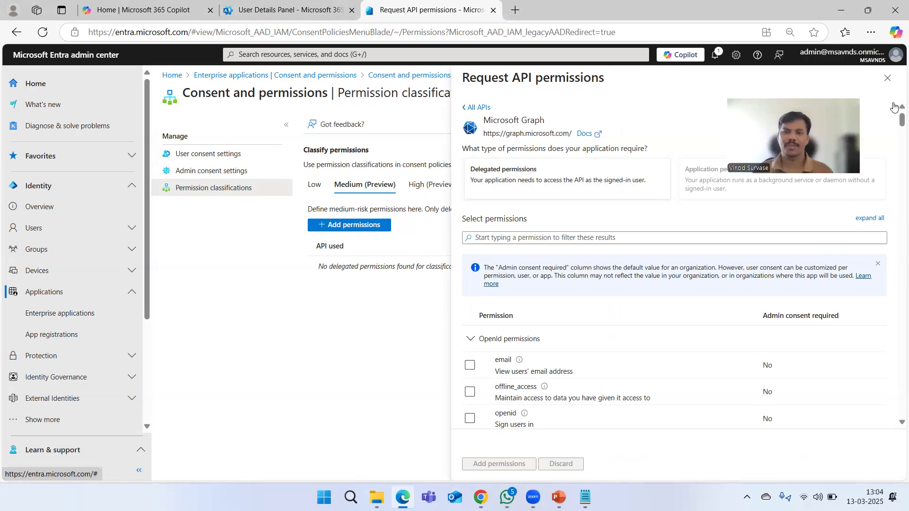
click(887, 78)
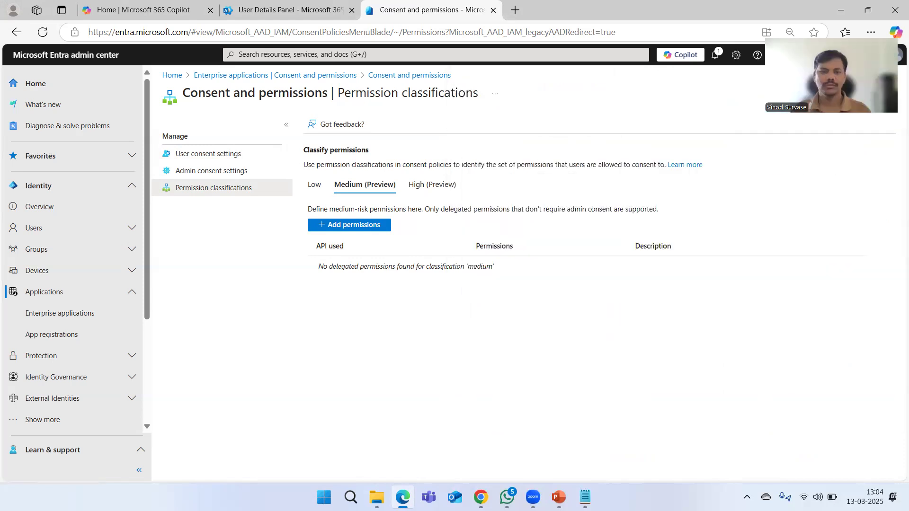
- Try the two options that allow user consent in the user consent settings and restore Do not allow user consent
click(214, 153)
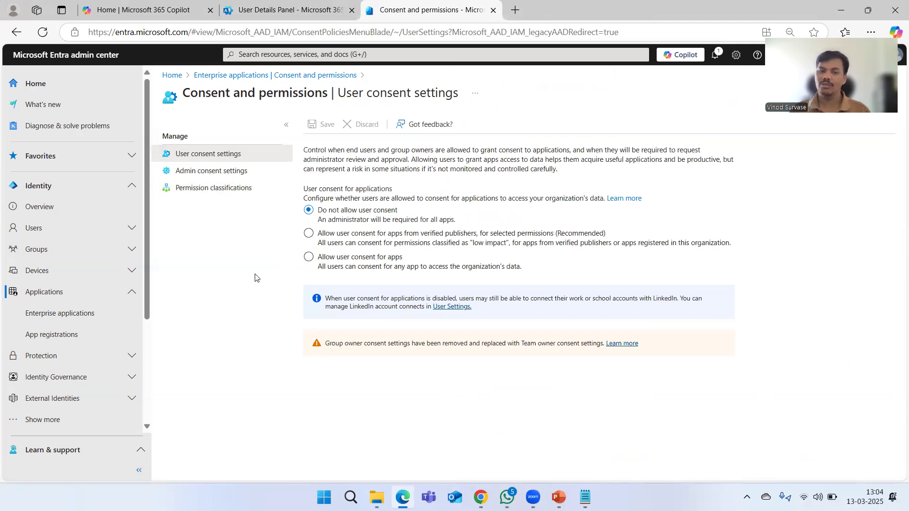
click(309, 256)
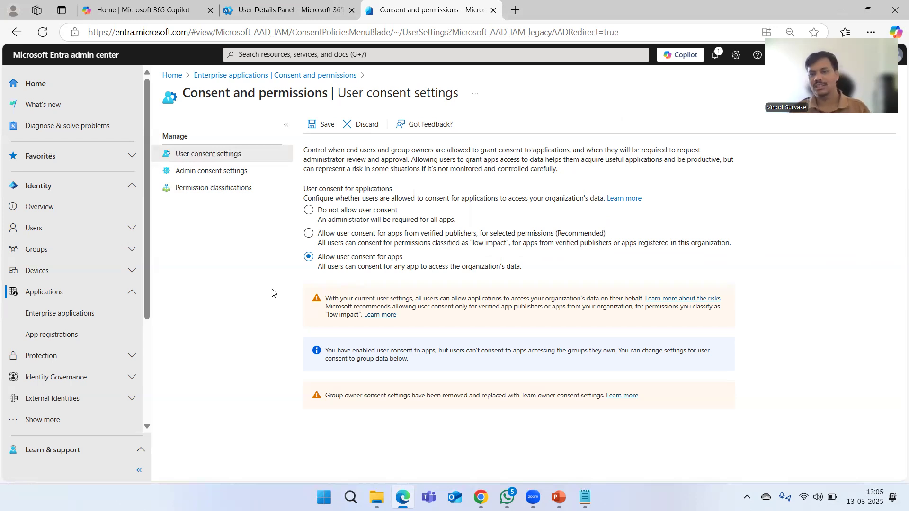
click(311, 237)
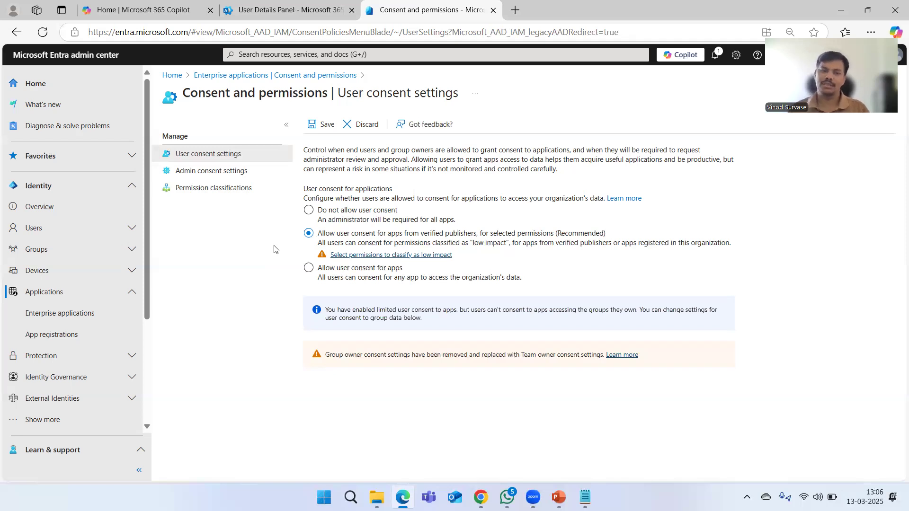
click(308, 209)
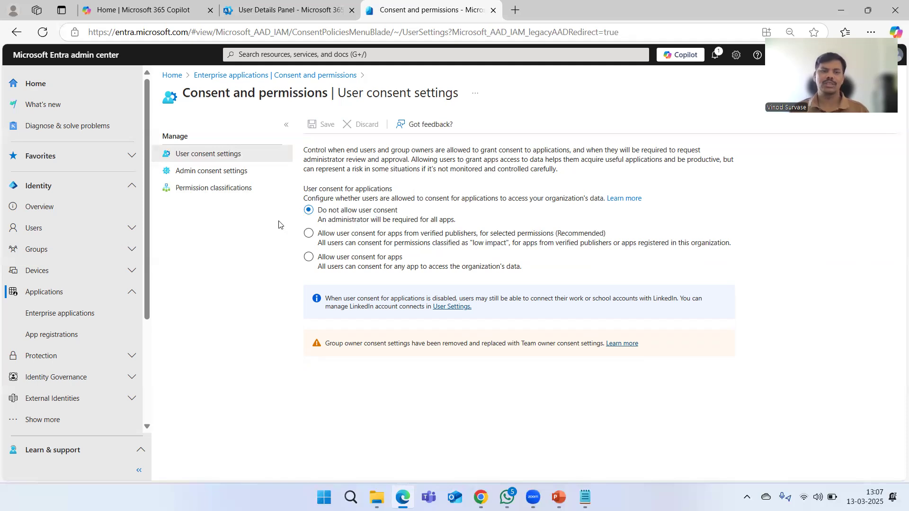
- Open the admin consent settings and view which users are selected as reviewers of admin consent requests
click(216, 172)
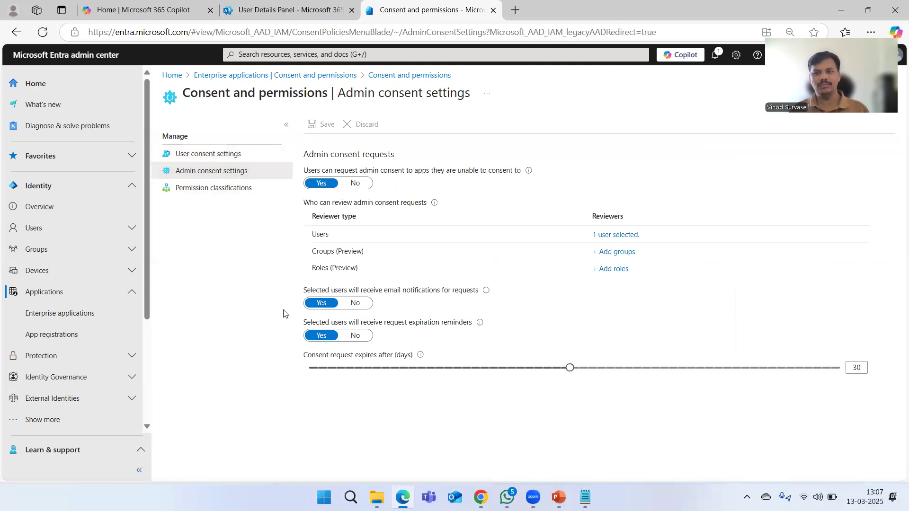
drag(308, 203, 414, 207)
click(270, 248)
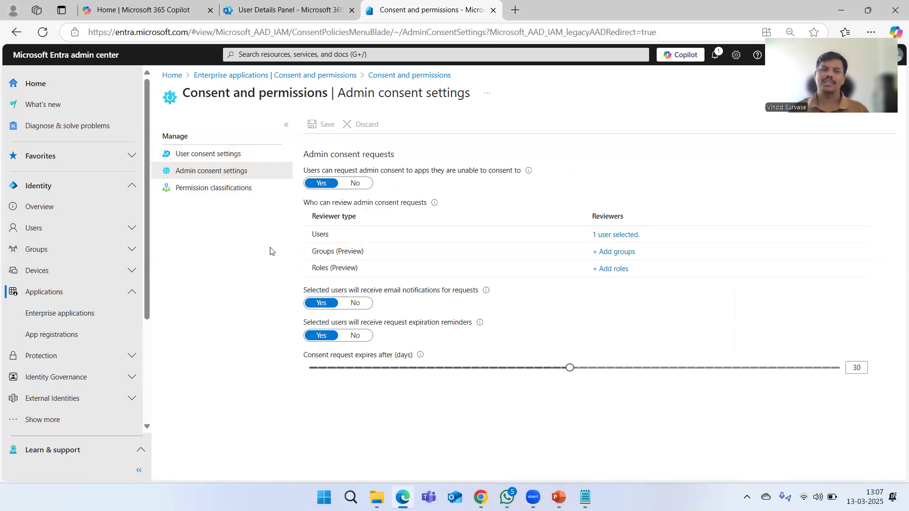
click(610, 236)
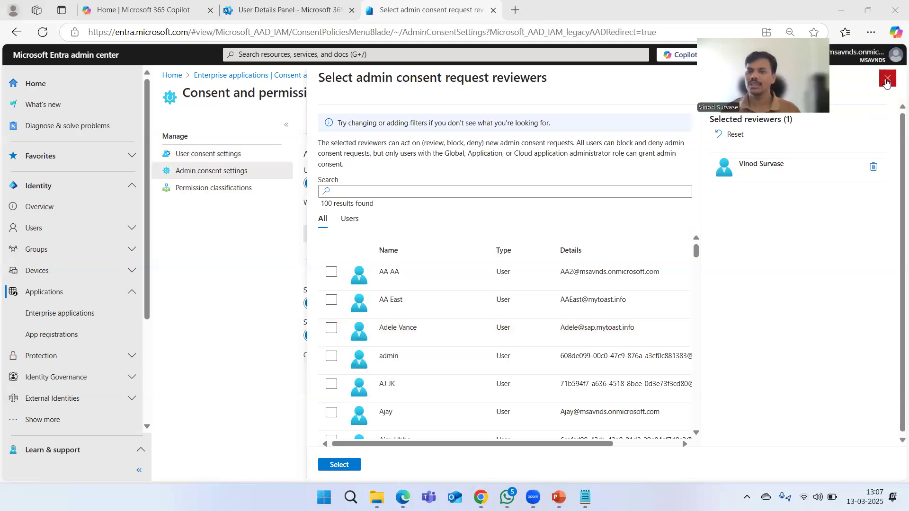
click(887, 78)
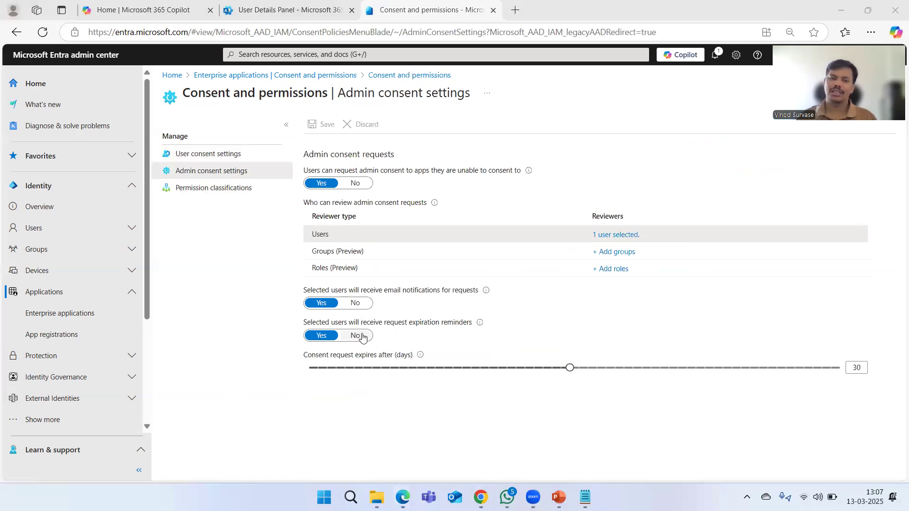
- Review the expiration reminder and consent request expiry settings for admin consent requests
drag(416, 322, 448, 328)
click(386, 405)
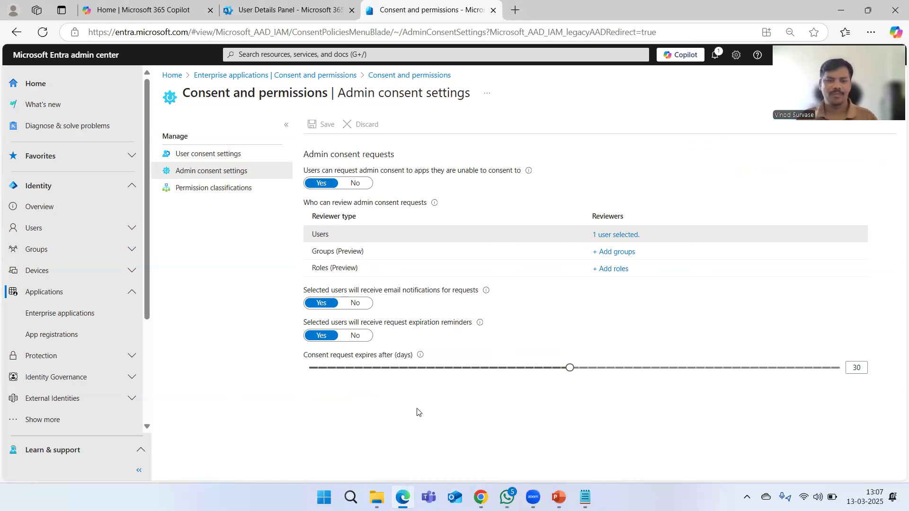
drag(305, 358, 412, 357)
click(435, 416)
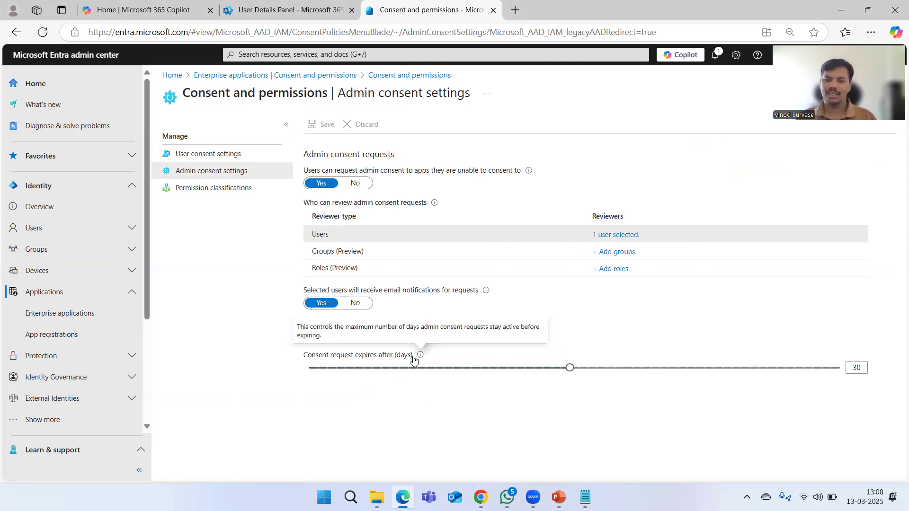
- Try consent request expiry periods of 60, 23 and 25 days, and return to the user consent settings without saving
click(853, 367)
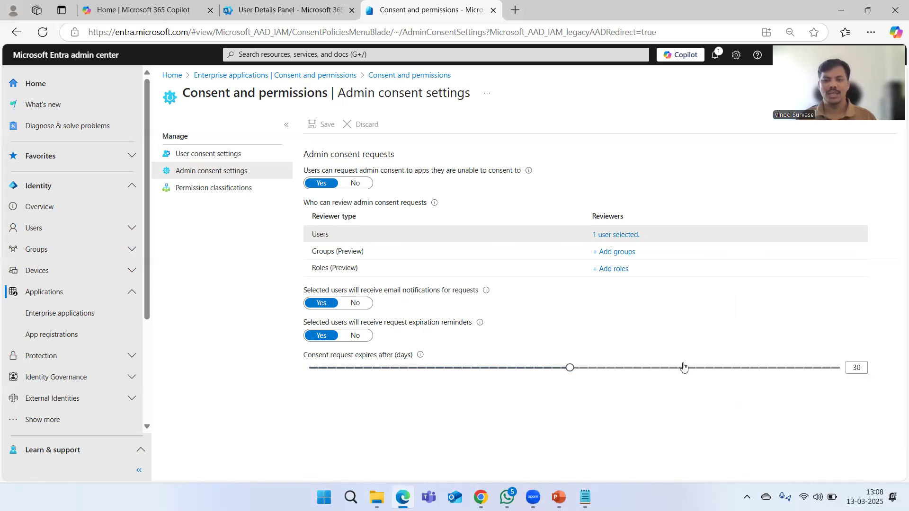
drag(575, 367, 851, 379)
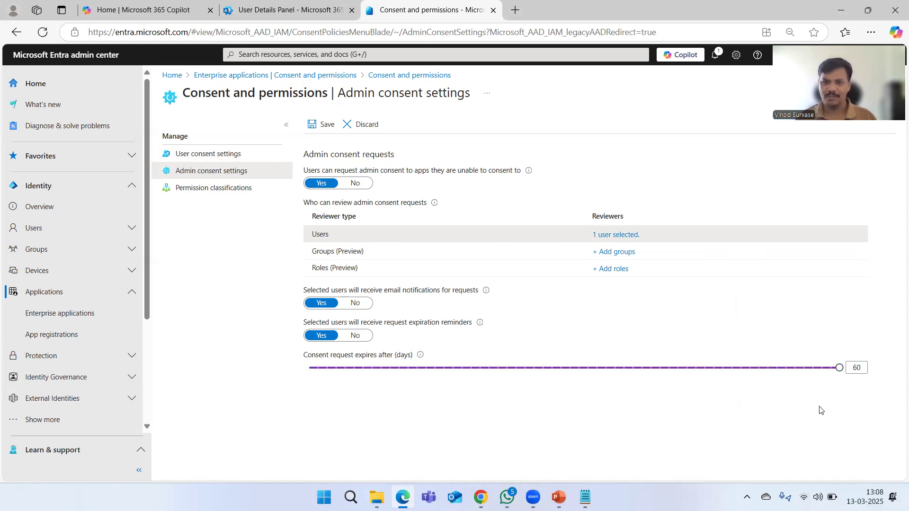
click(507, 369)
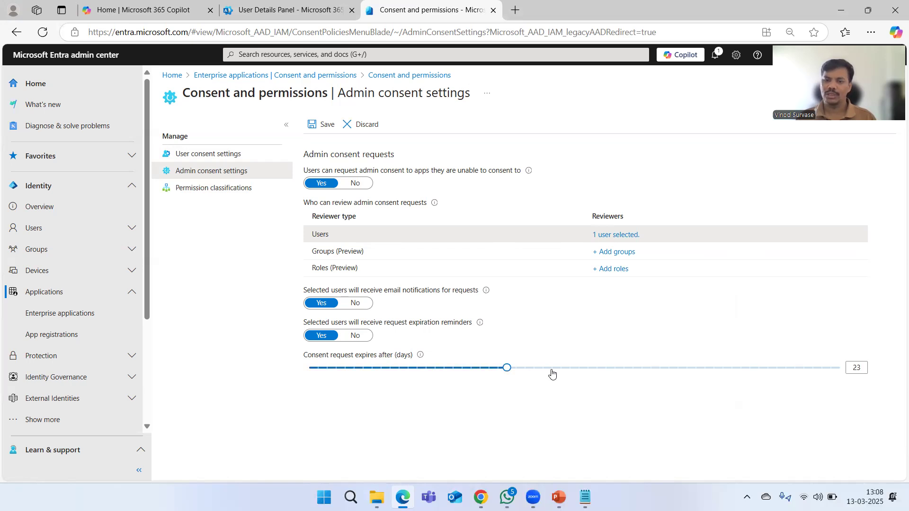
drag(509, 369, 529, 374)
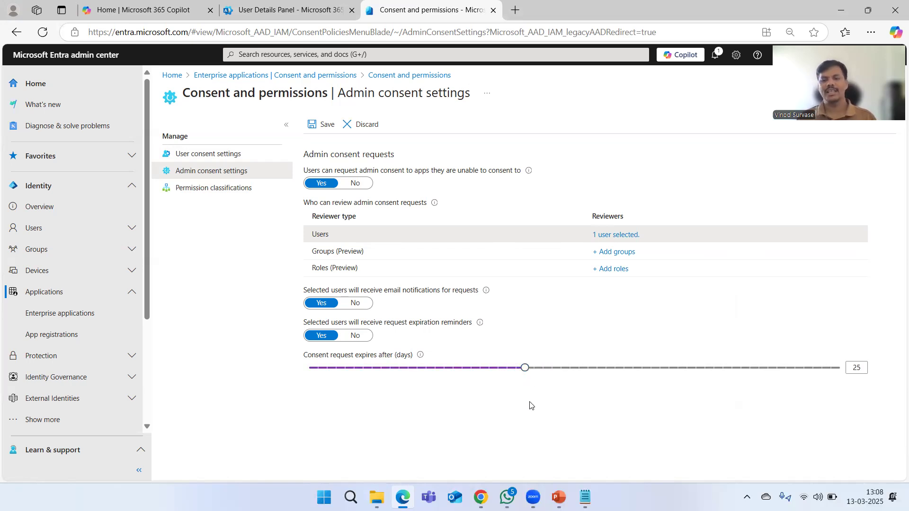
click(205, 156)
key(Return)
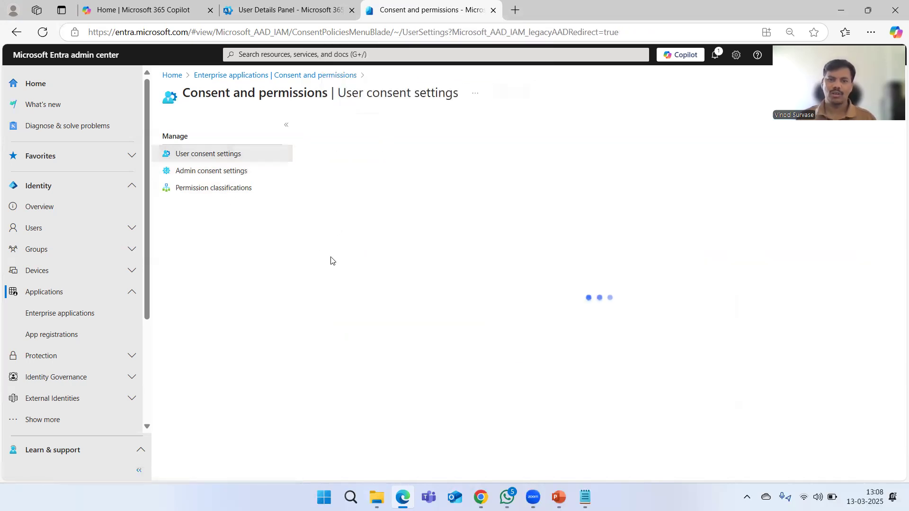
- Recheck the admin consent settings and return to the user consent settings
click(232, 172)
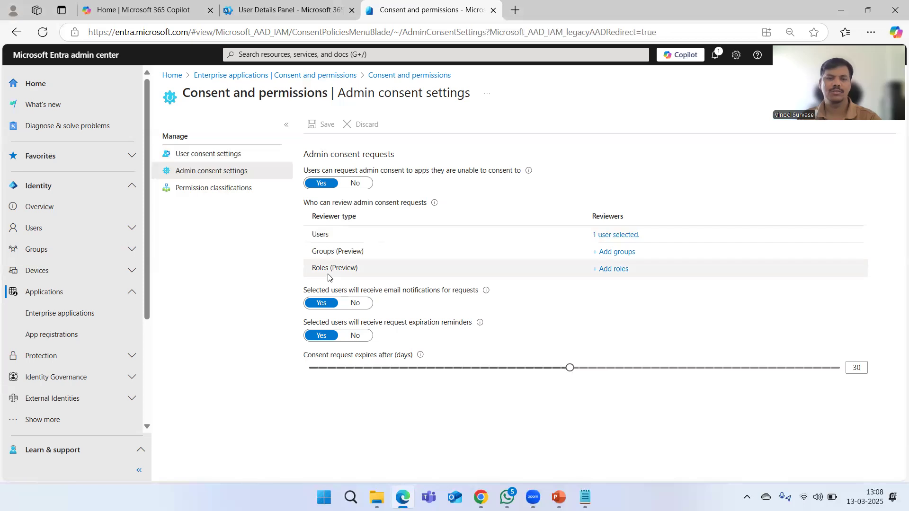
click(198, 153)
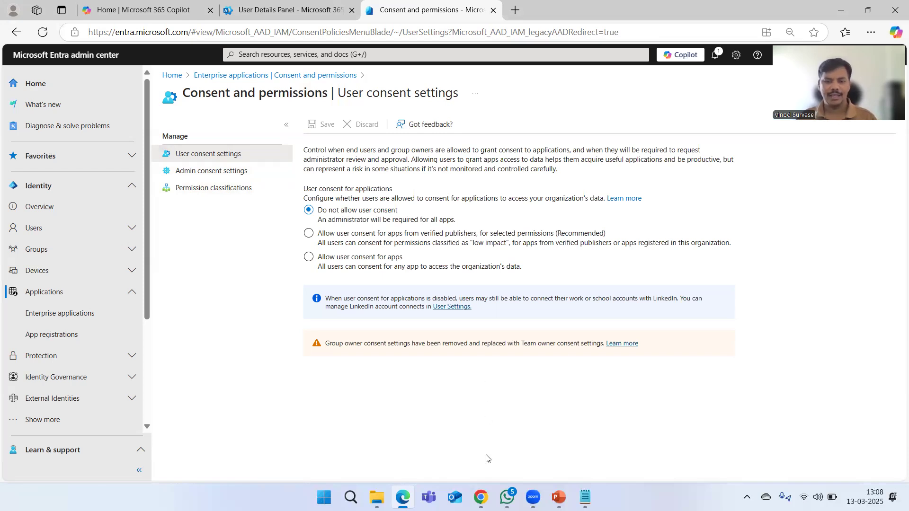
- Switch to ChatGPT and examine its attachment sources, including the personal and work/school Microsoft OneDrive connections
key(alt+Tab)
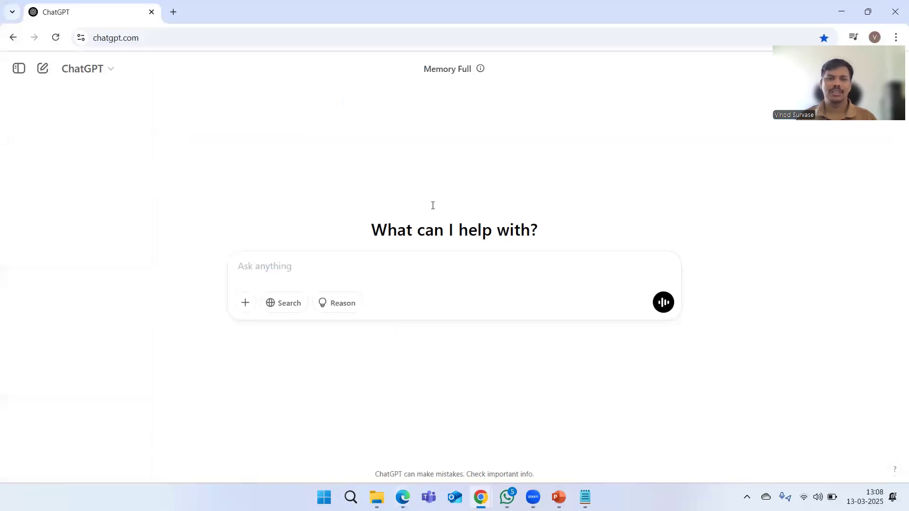
click(245, 307)
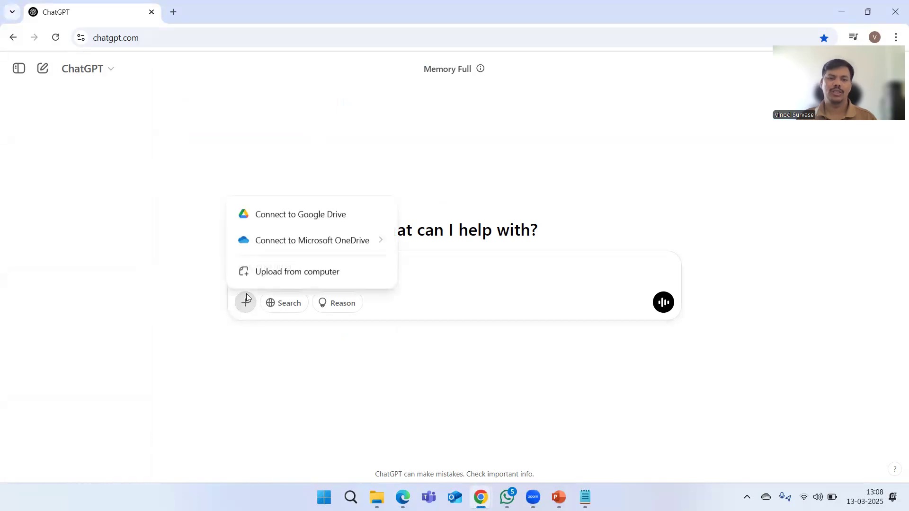
mouse_move(374, 239)
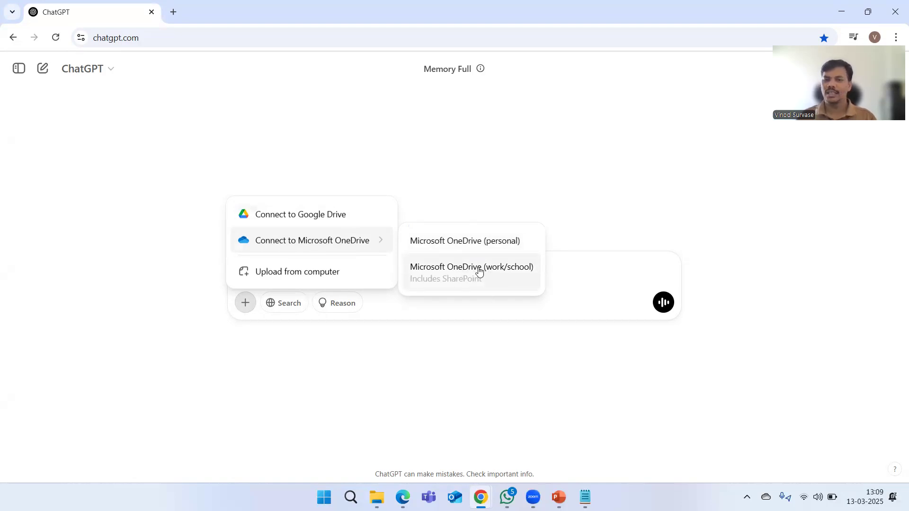
click(467, 169)
click(249, 310)
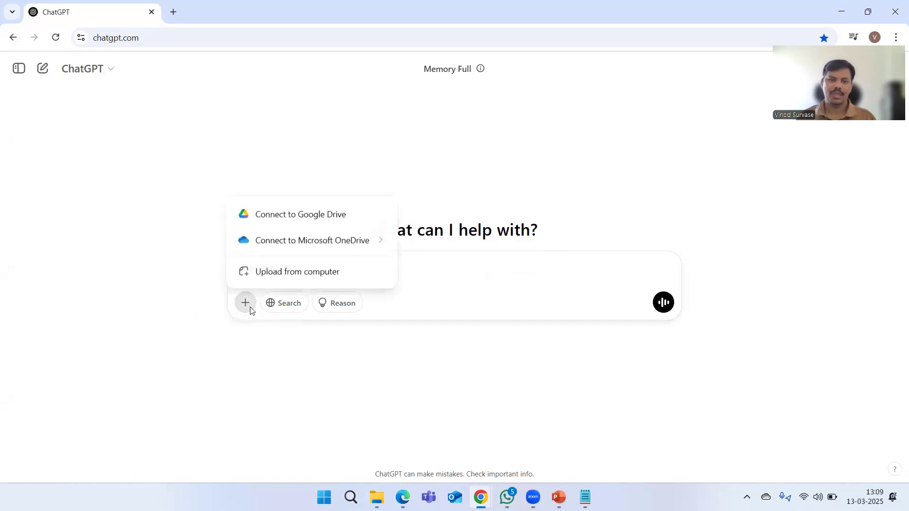
click(190, 97)
- Reload ChatGPT and examine the connected apps in its settings, including the personal and work/school Microsoft OneDrive entries
click(55, 39)
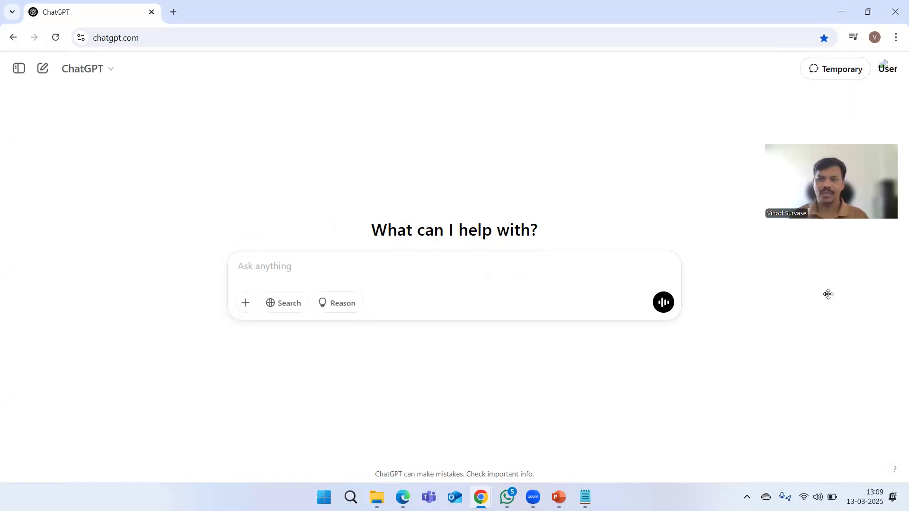
click(886, 72)
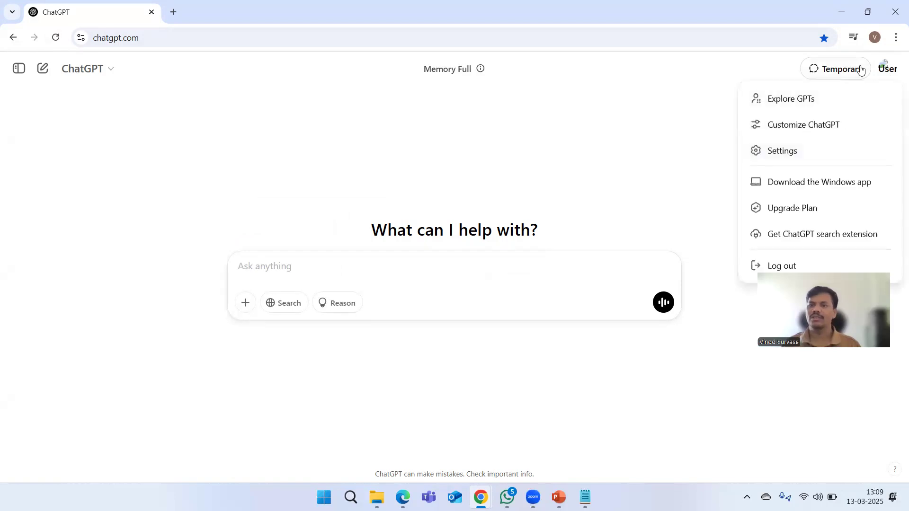
click(788, 157)
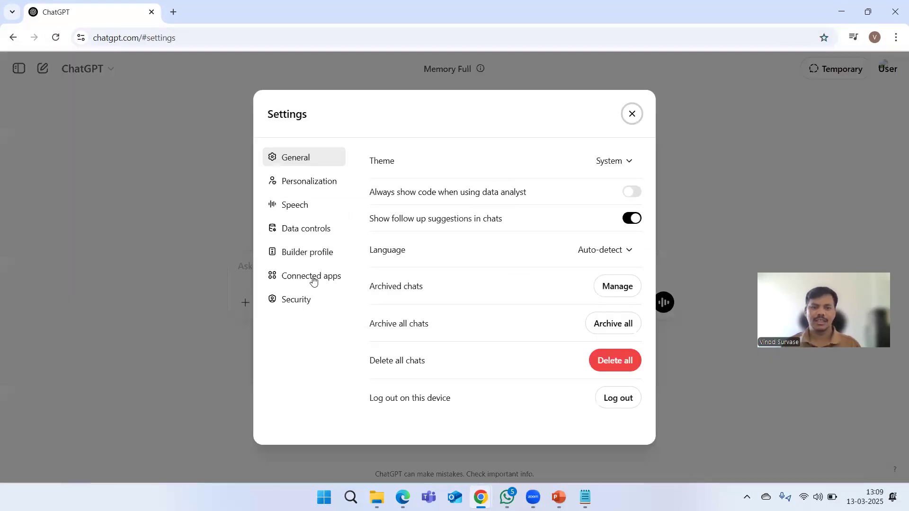
click(313, 279)
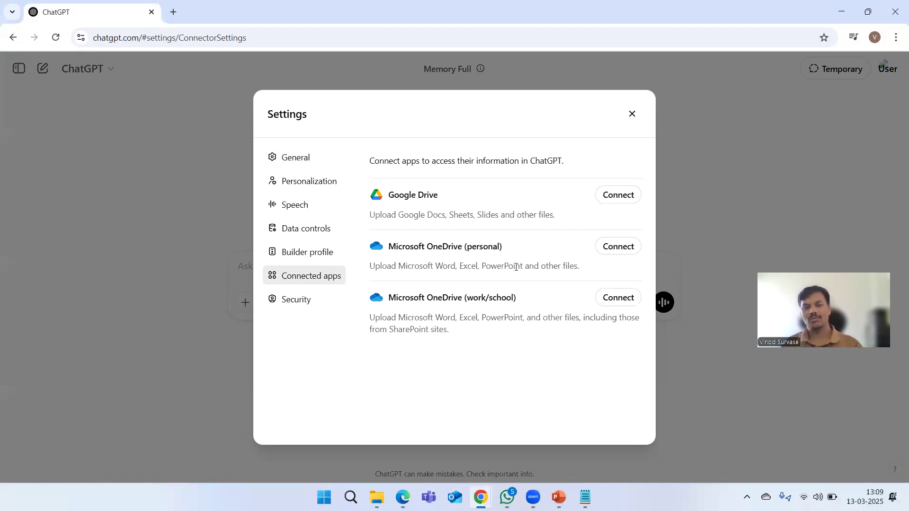
double_click(467, 249)
click(463, 245)
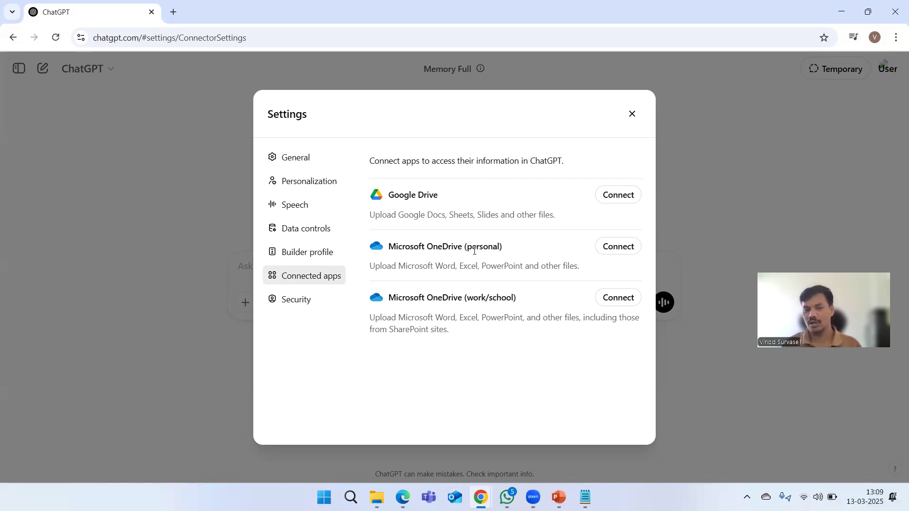
drag(424, 301, 519, 301)
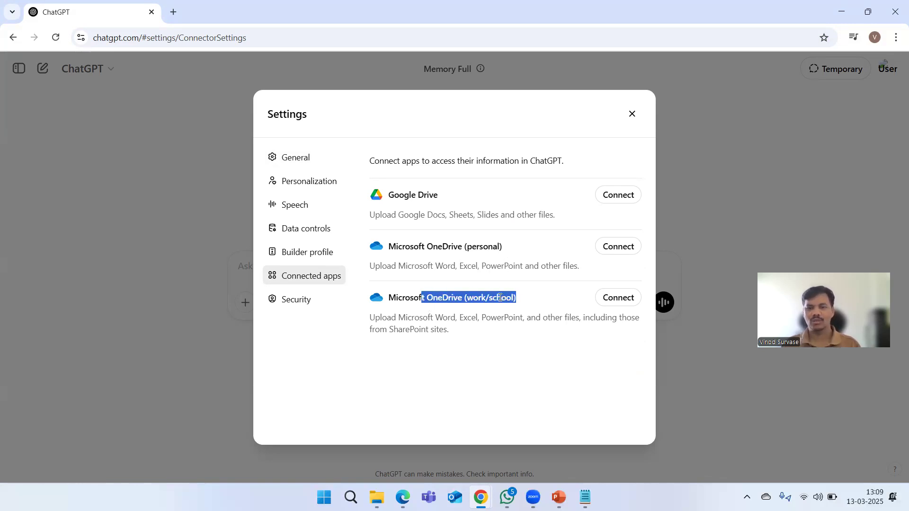
click(500, 297)
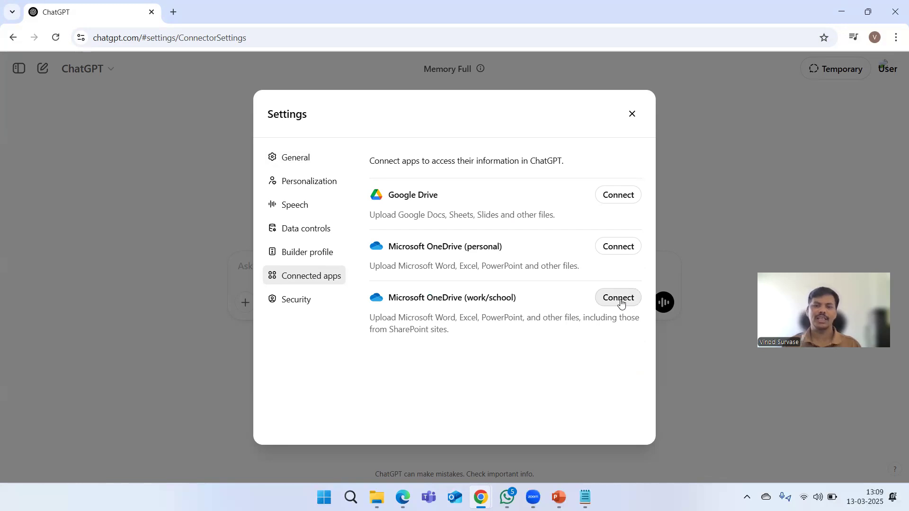
click(630, 115)
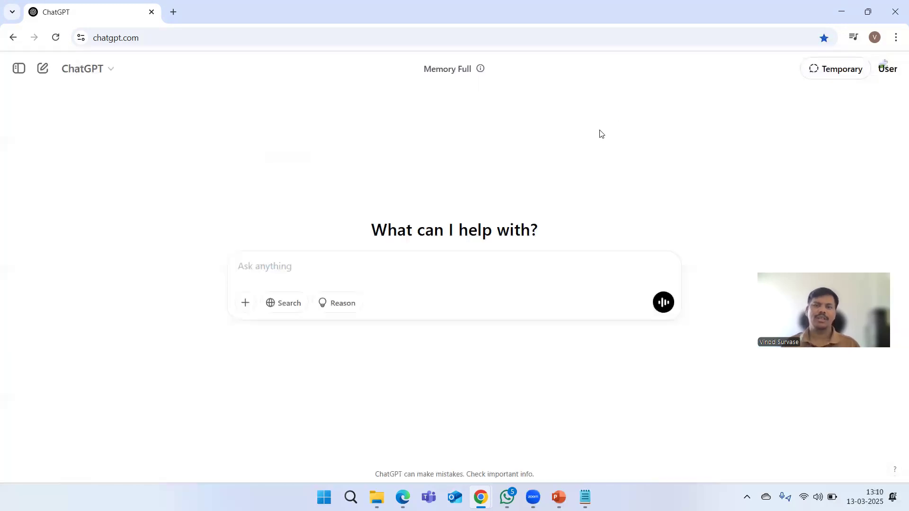
- Start connecting Microsoft OneDrive (work/school) as a file source from the ChatGPT prompt box
click(246, 303)
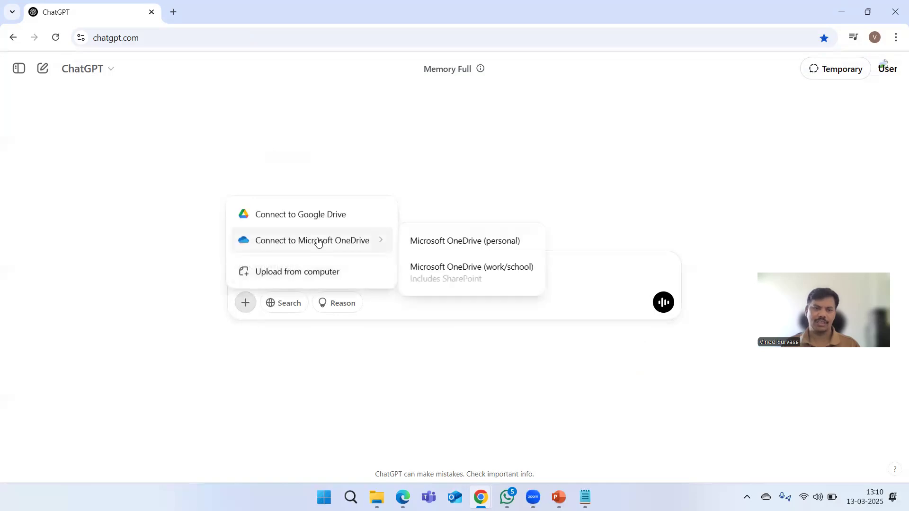
click(243, 308)
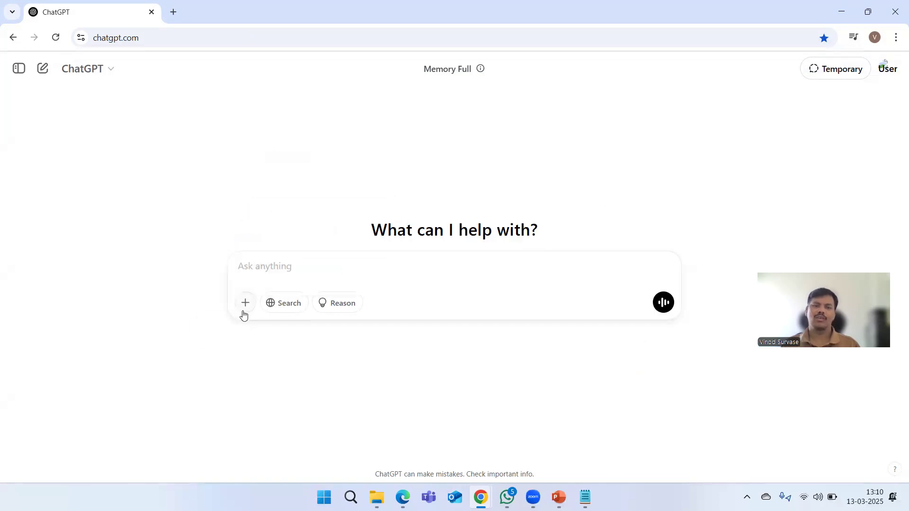
click(244, 309)
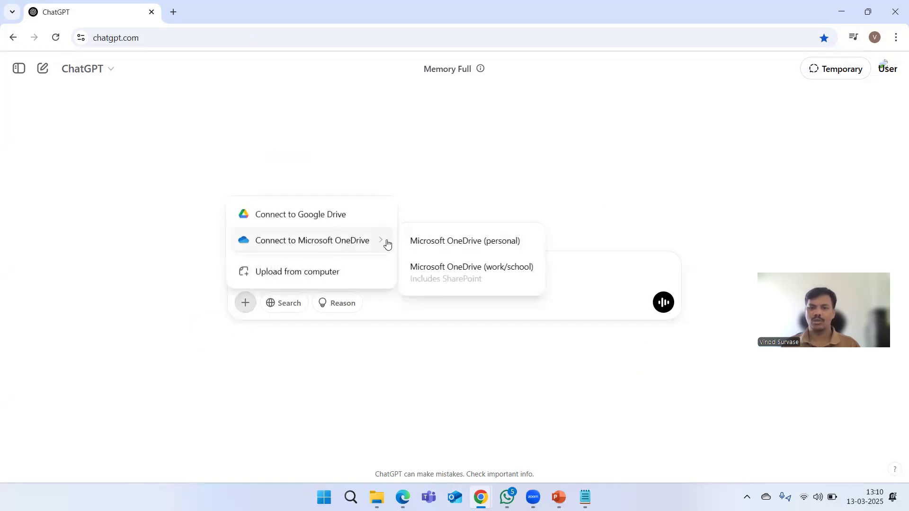
click(447, 277)
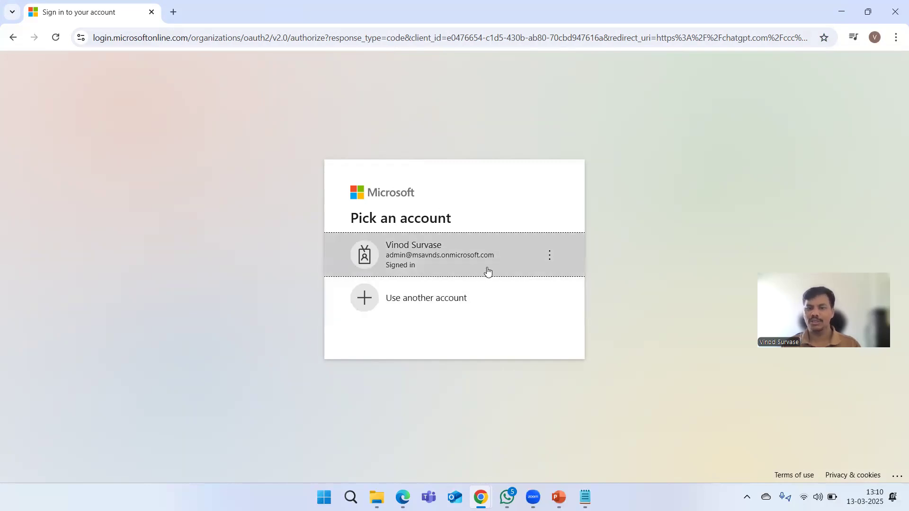
- Choose to sign in with another Microsoft account and submit the test user's work e-mail address
click(426, 305)
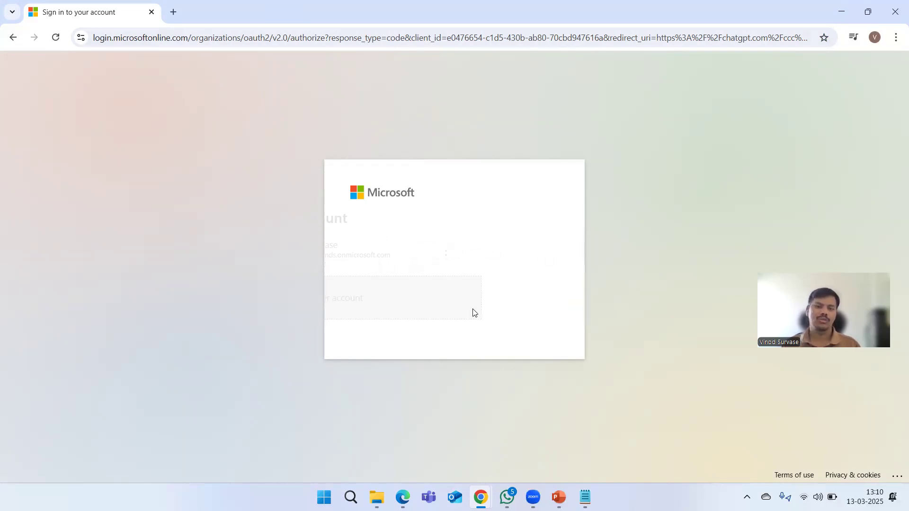
click(417, 223)
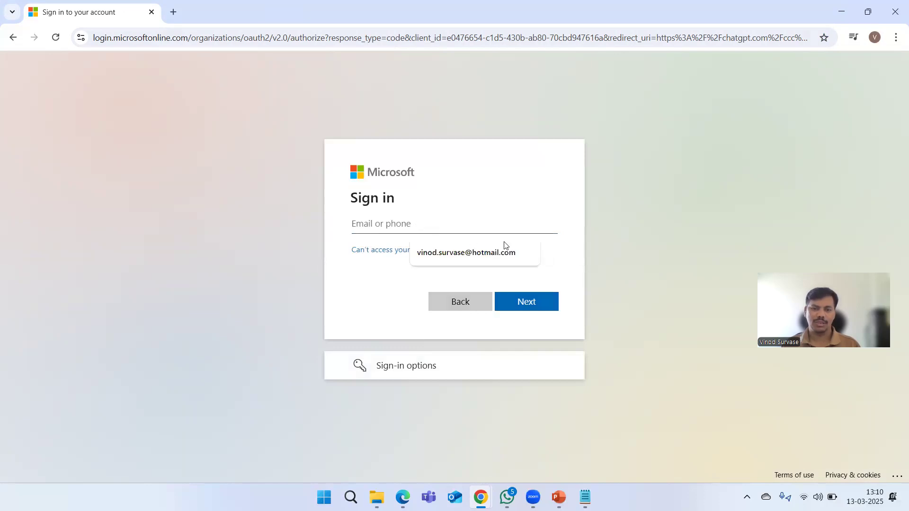
click(681, 177)
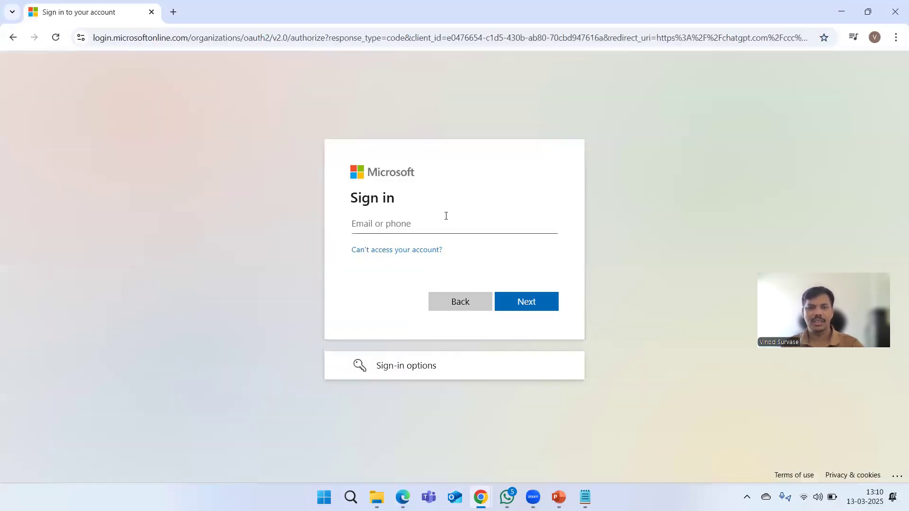
key(ctrl+v)
click(763, 188)
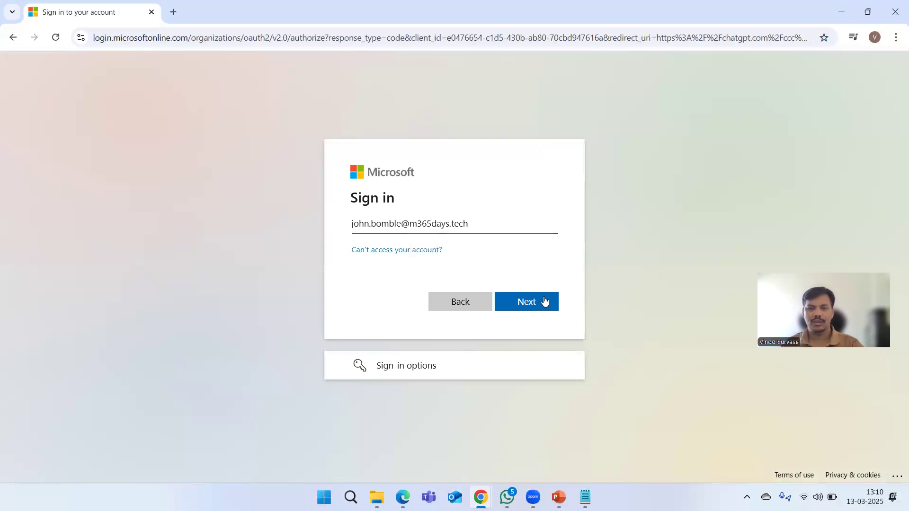
click(541, 308)
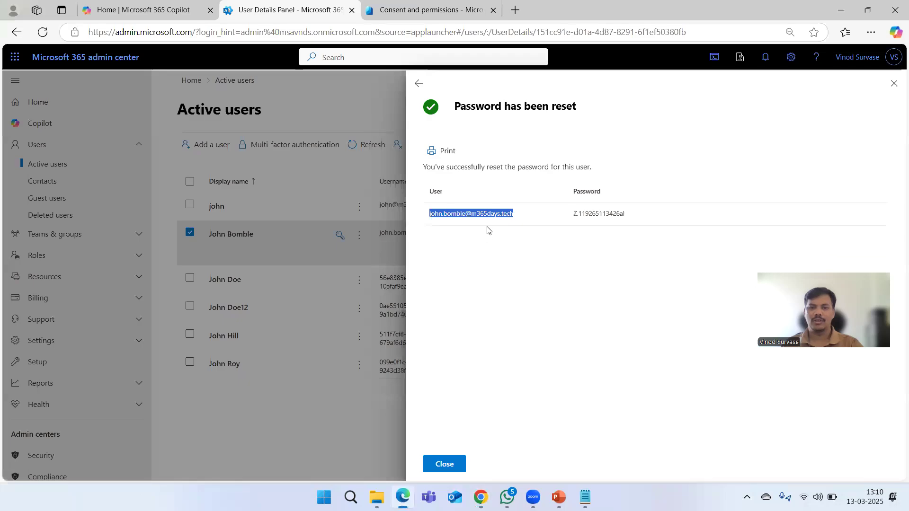
- Copy the test user's reset password from the Microsoft 365 admin center and sign in with it in Chrome
mouse_move(571, 214)
mouse_down()
mouse_move(642, 218)
mouse_move(573, 214)
mouse_up()
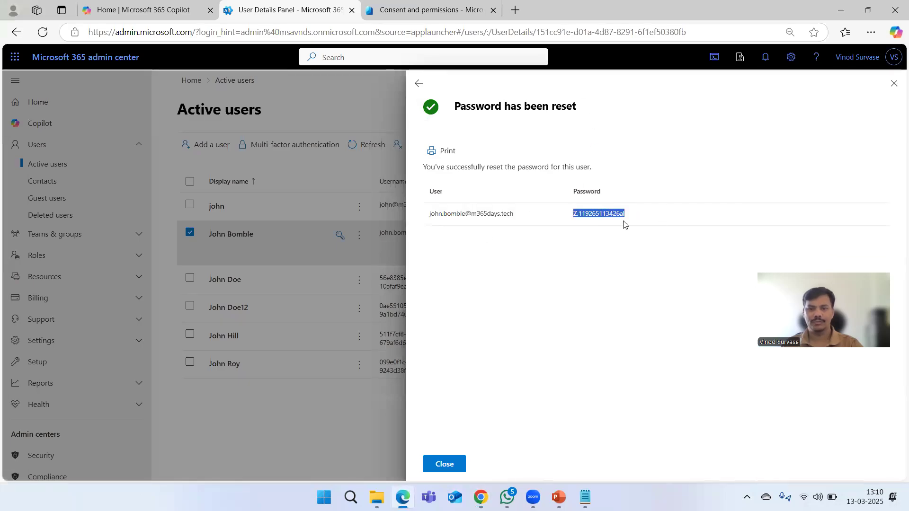
key(ctrl+c)
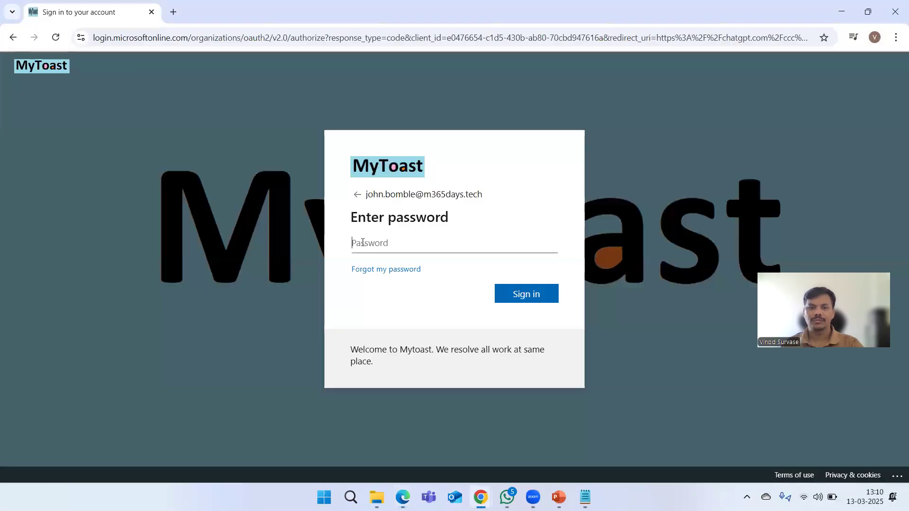
key(ctrl+v)
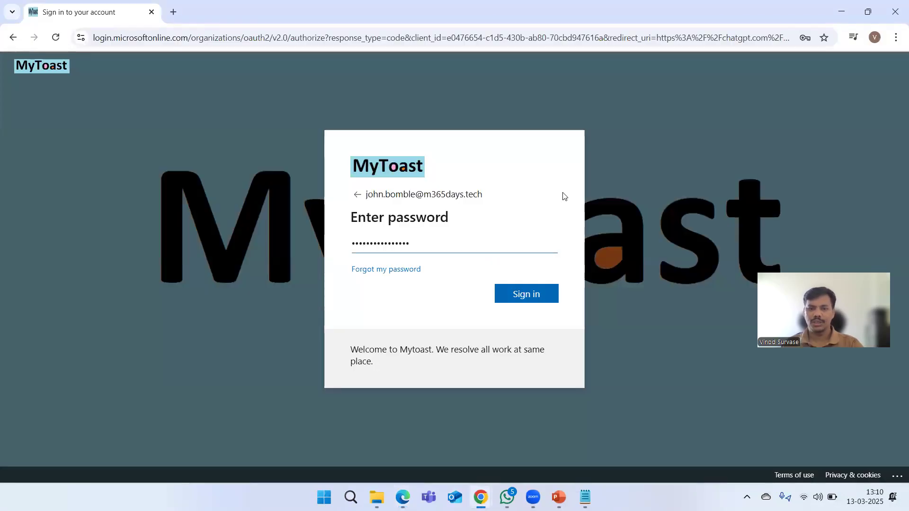
click(556, 292)
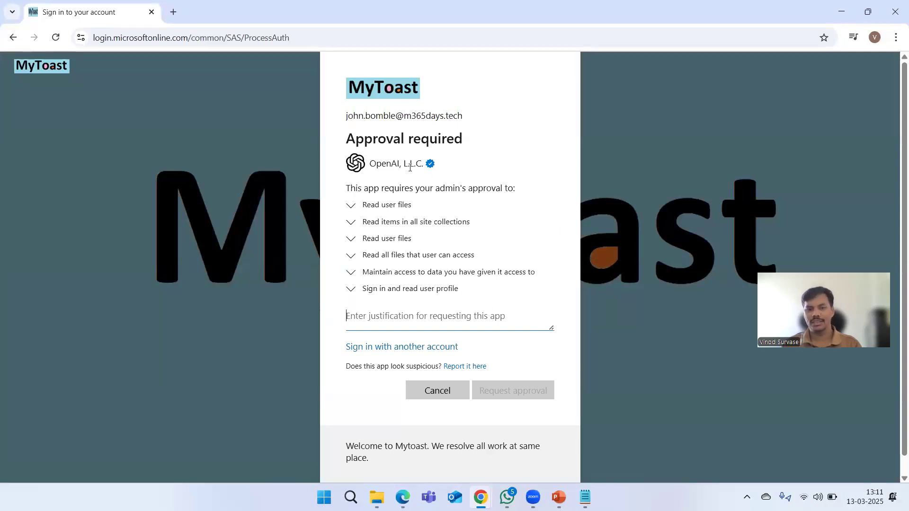
- Examine the OpenAI approval request, expanding the details of every permission it asks for
drag(371, 164, 435, 164)
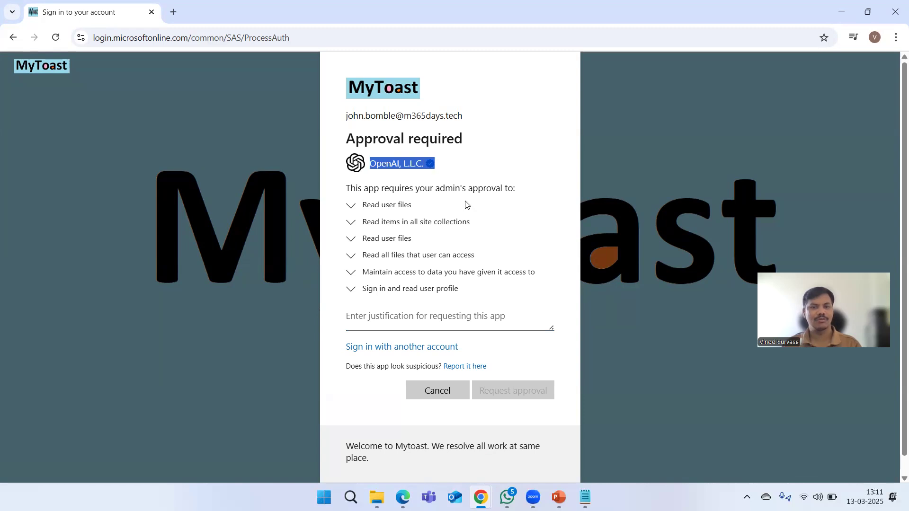
click(530, 236)
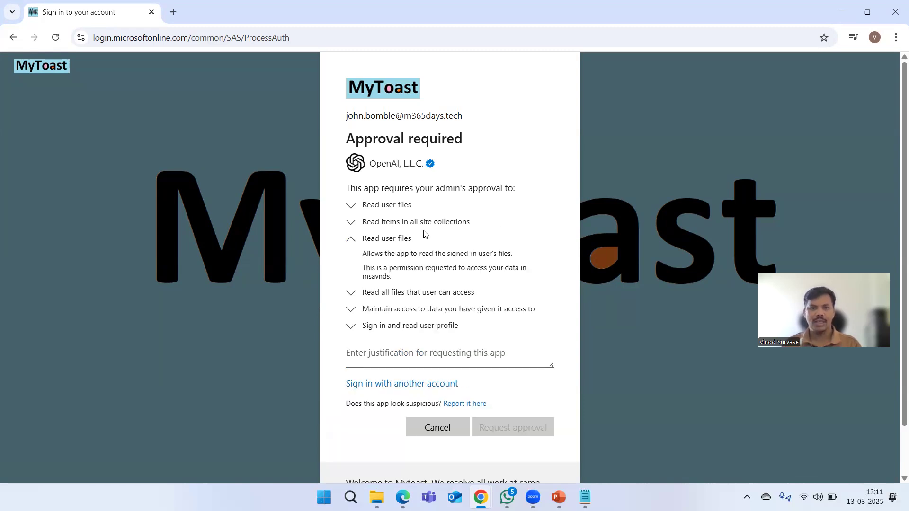
click(351, 220)
click(351, 205)
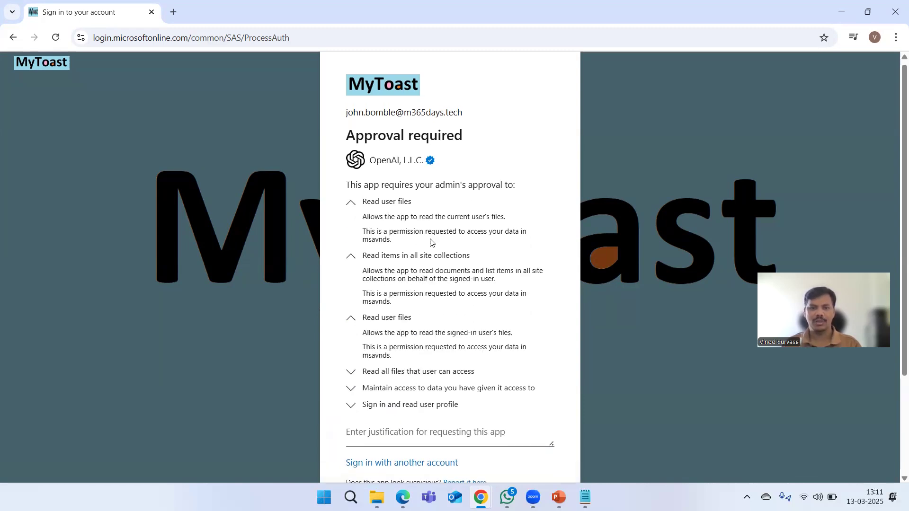
scroll(371, 316, down, 1)
click(357, 316)
scroll(369, 342, down, 2)
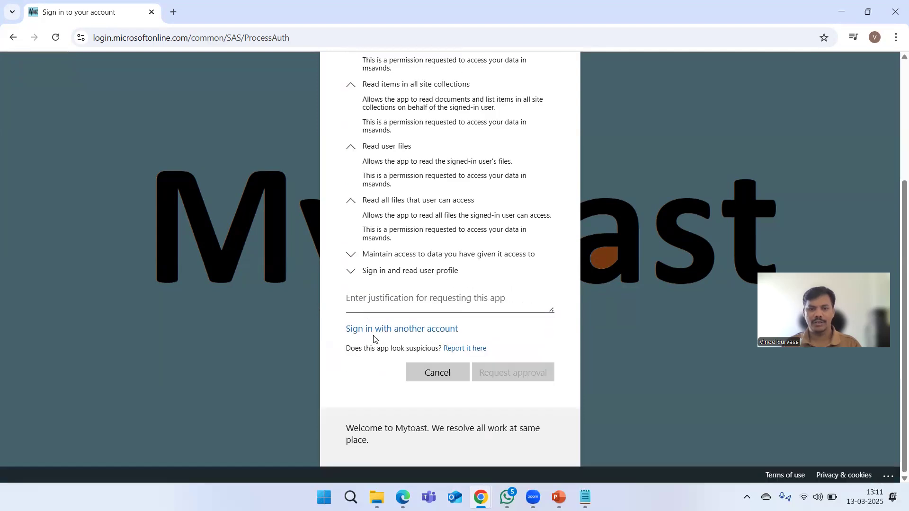
click(353, 258)
click(361, 325)
scroll(434, 301, down, 2)
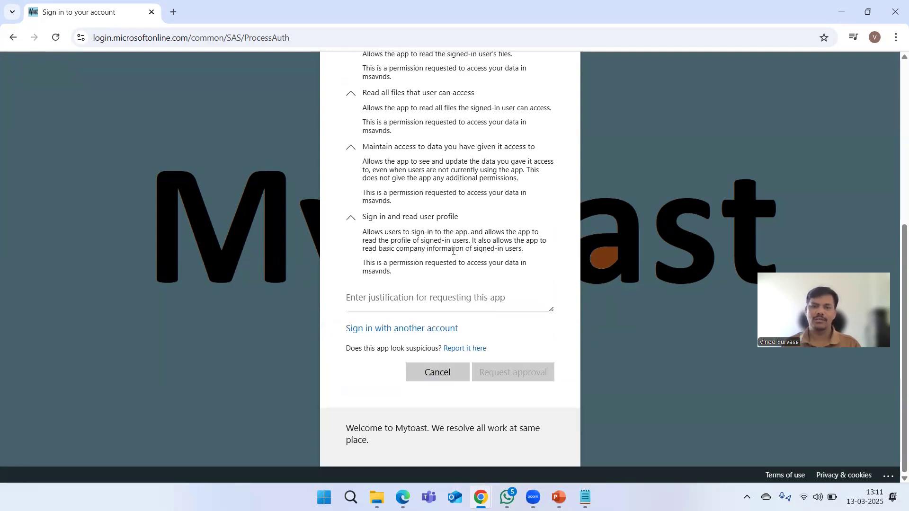
scroll(470, 284, up, 3)
scroll(452, 263, up, 2)
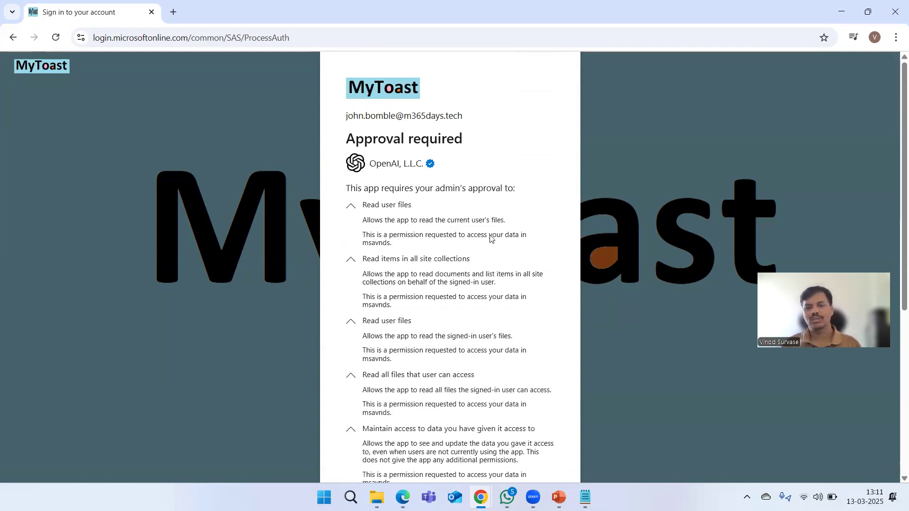
- Enter "I am working on Sales deck preparation and hence need access to this app." as the justification for the OpenAI approval request
scroll(491, 239, down, 5)
click(402, 340)
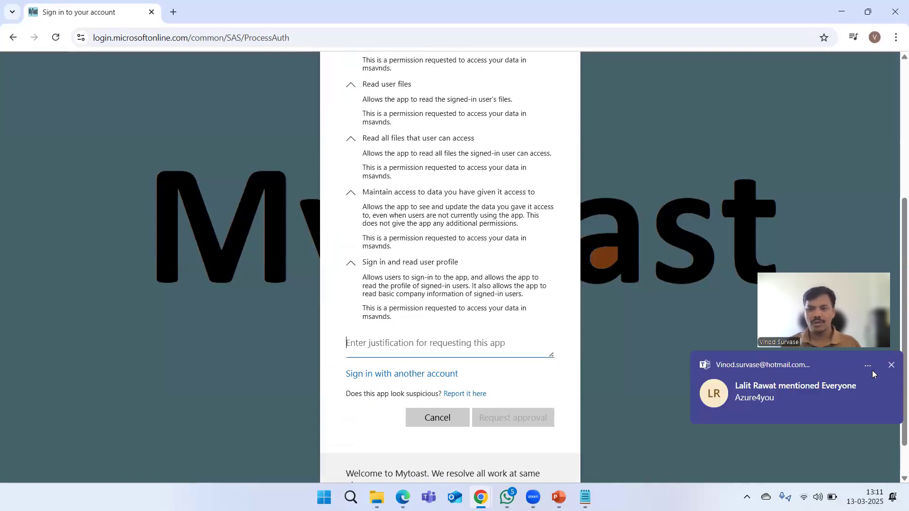
click(891, 365)
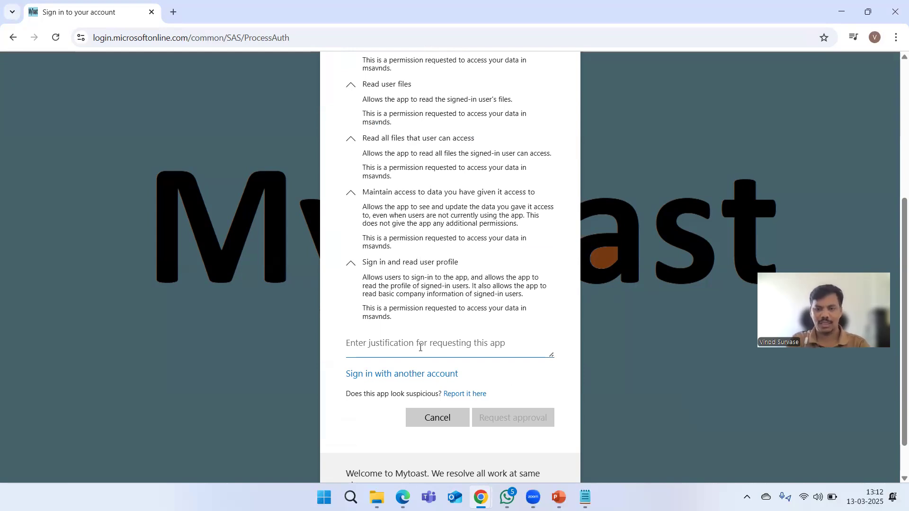
click(420, 347)
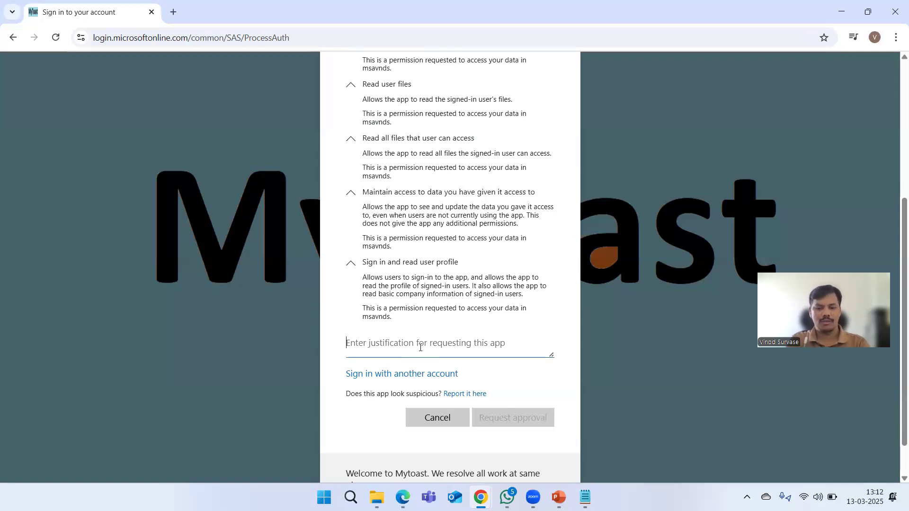
text(I)
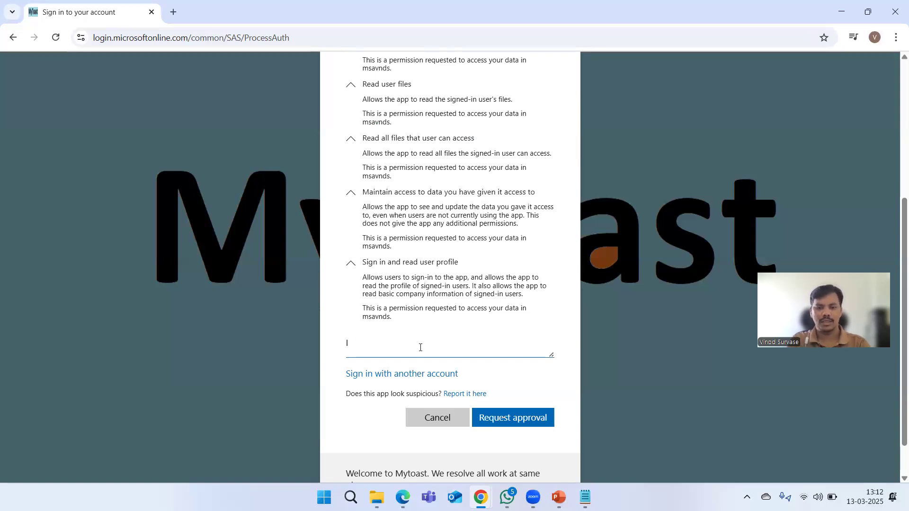
text(working on)
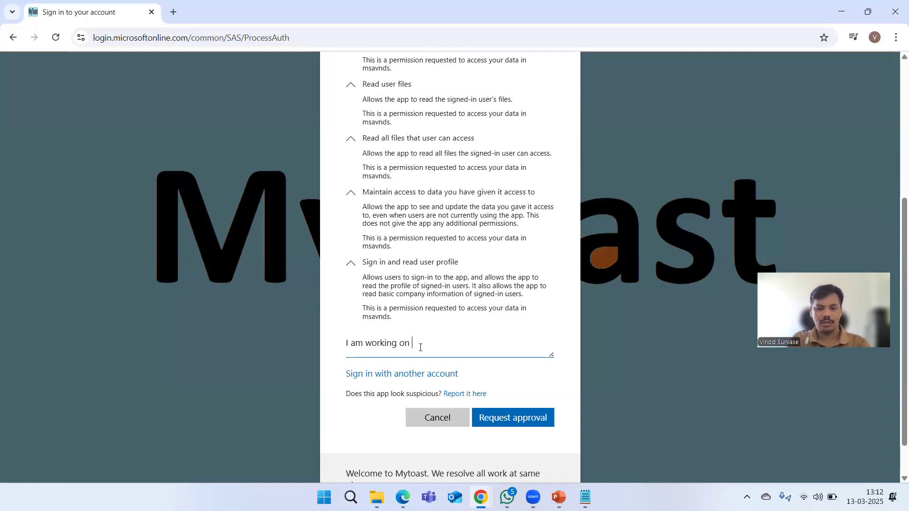
text( Sales)
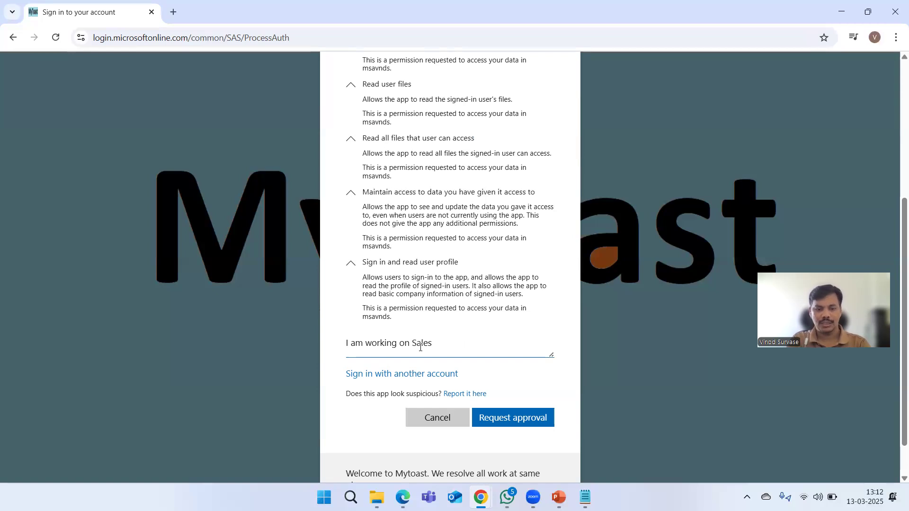
text( desk)
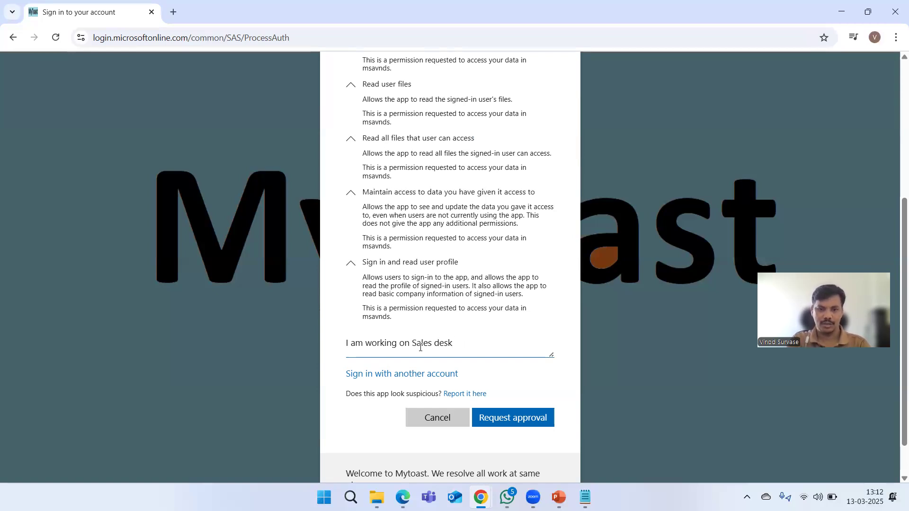
key(BackSpace)
key(BackSpace)
text(ck p)
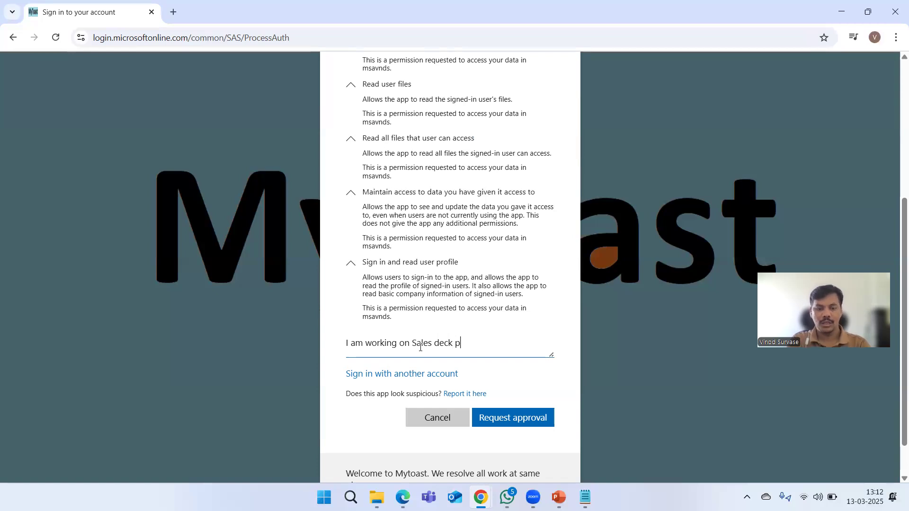
text(reparation and hence )
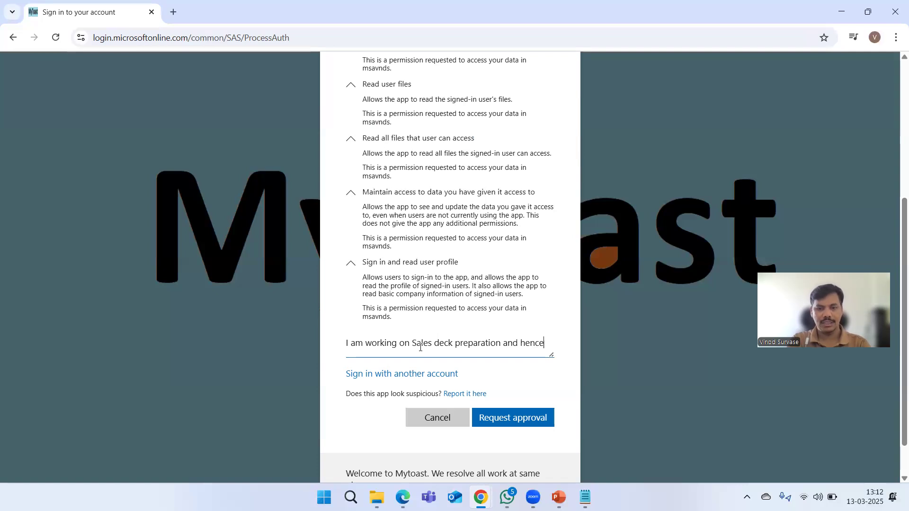
text(need a)
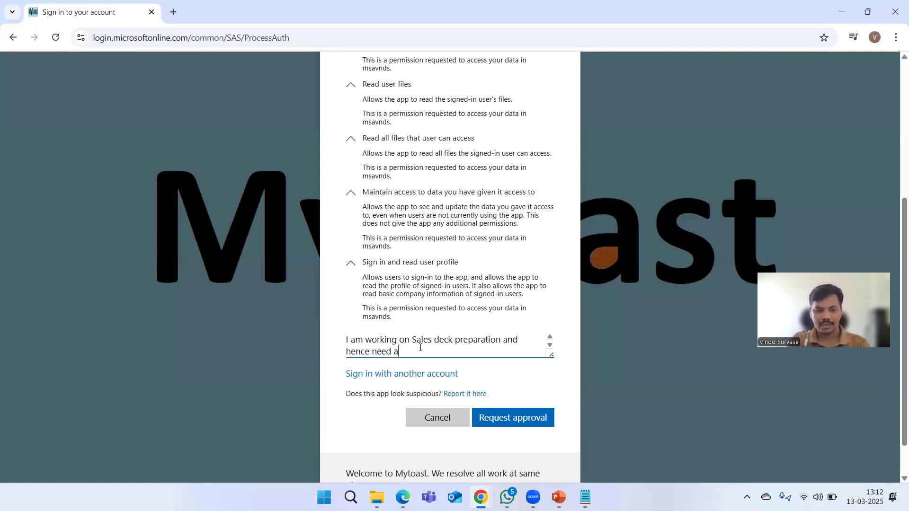
text(ccess to this)
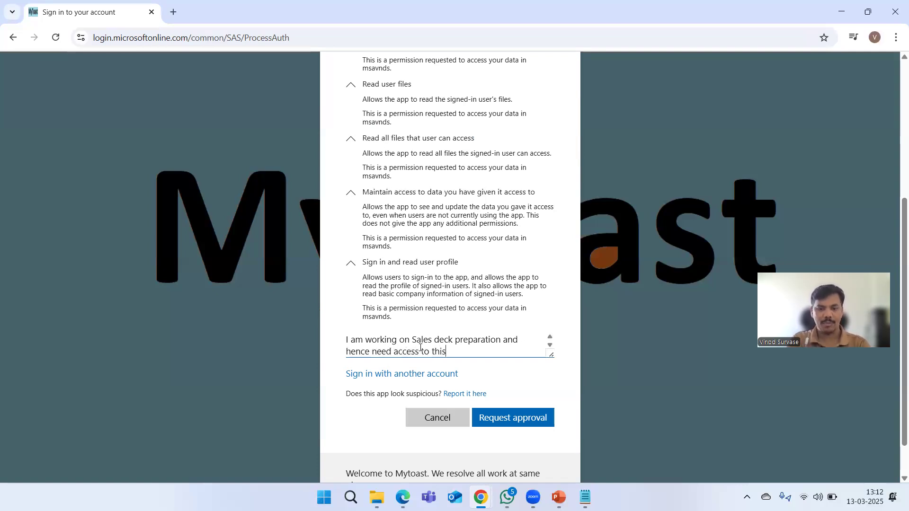
text( ppp.)
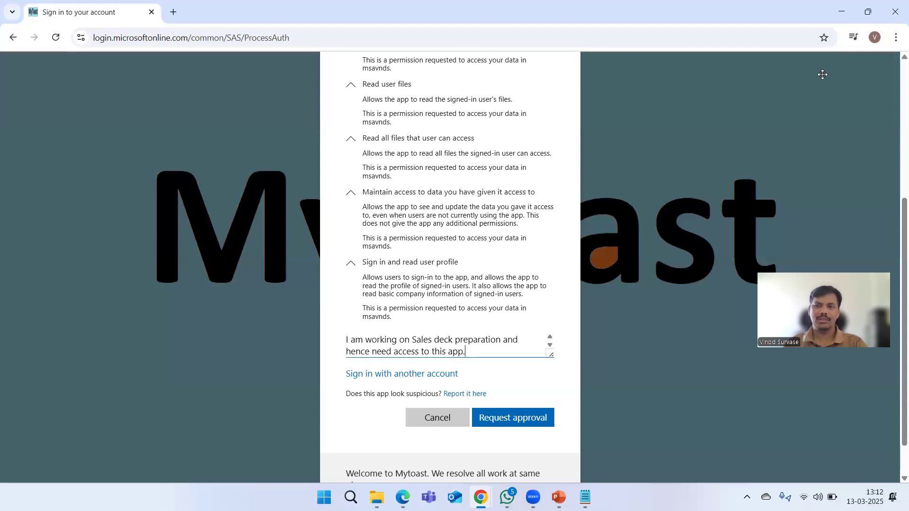
drag(814, 317, 822, 74)
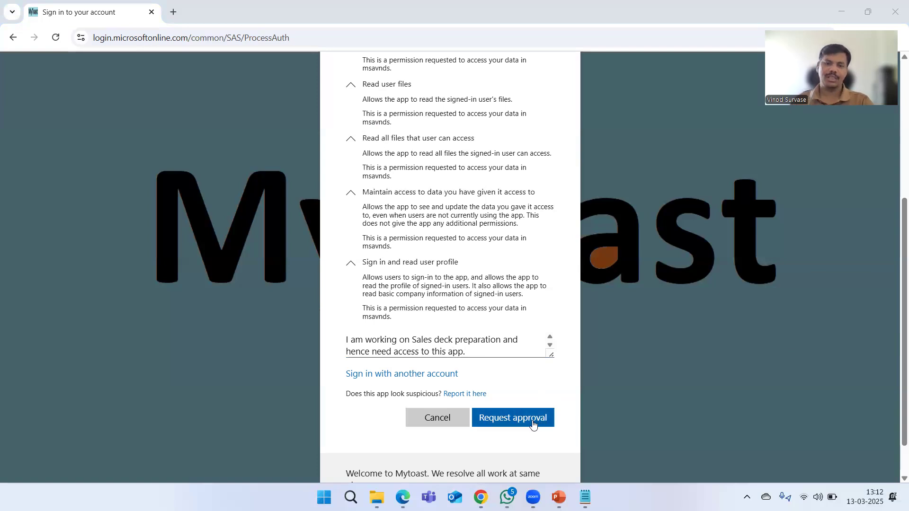
click(491, 350)
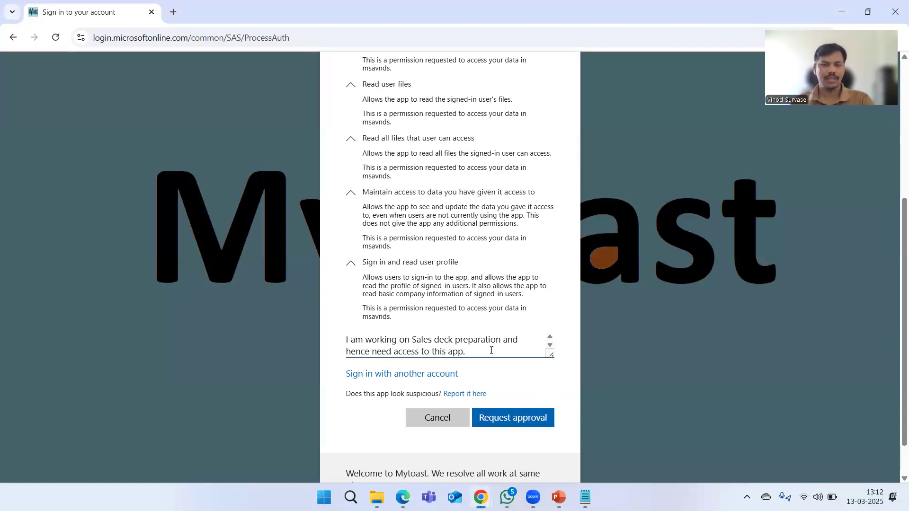
scroll(499, 333, up, 1)
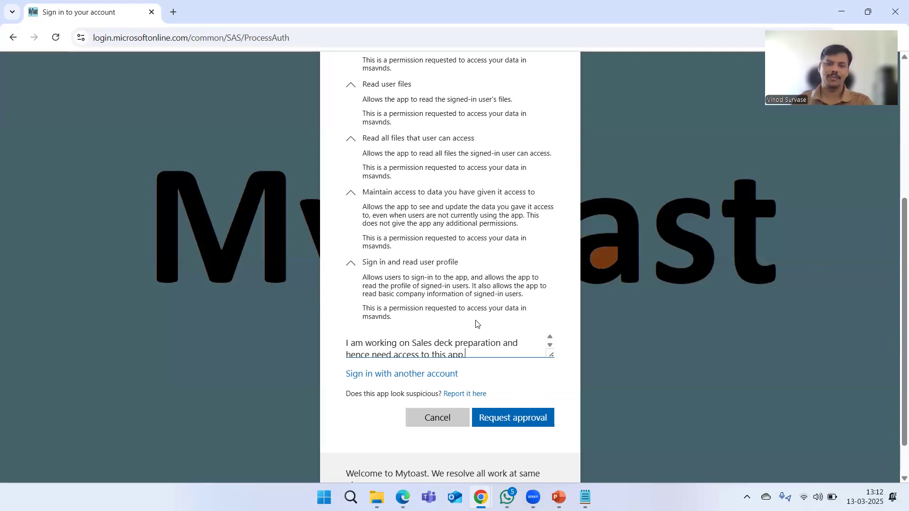
- Collapse the details of all requested permissions and submit the OpenAI approval request to the admin
click(350, 263)
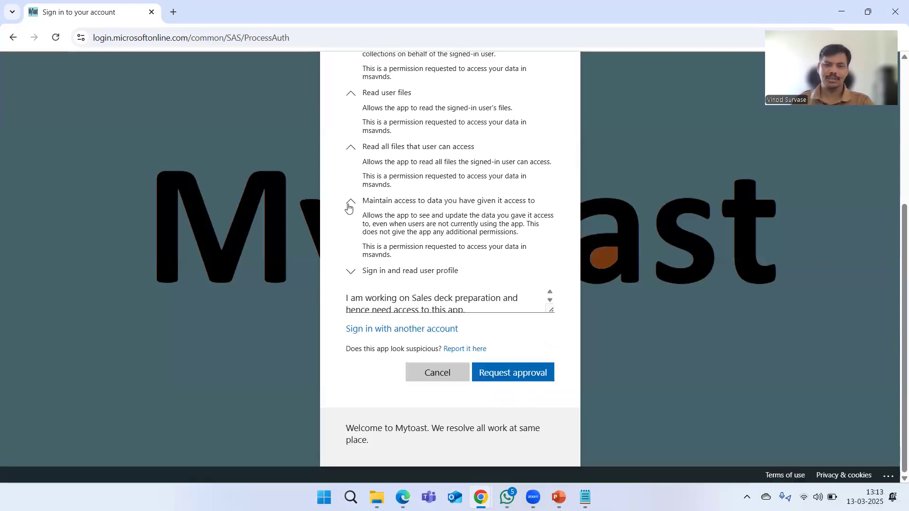
click(350, 202)
click(350, 196)
click(352, 183)
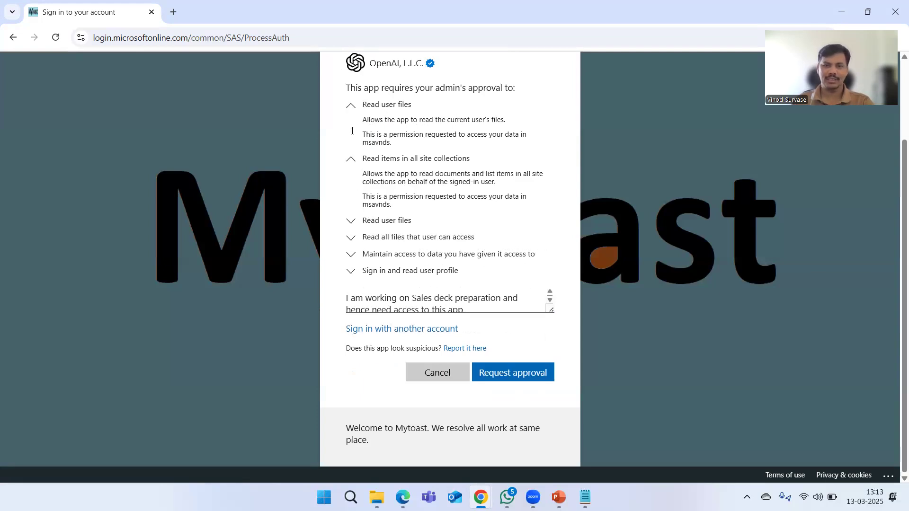
click(351, 158)
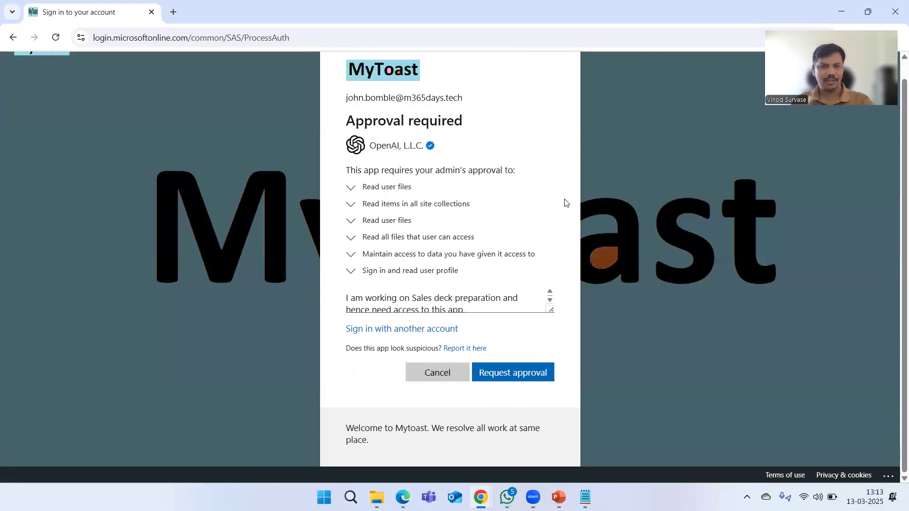
scroll(570, 215, up, 1)
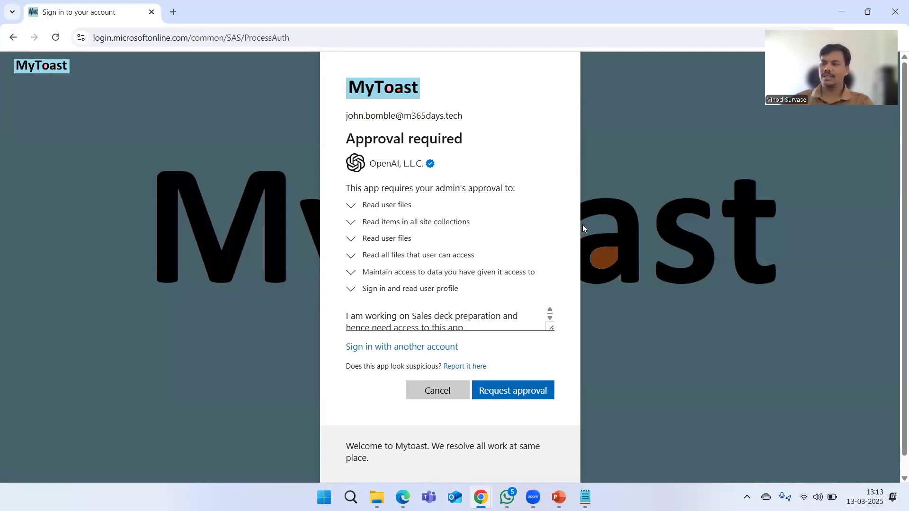
scroll(513, 257, down, 1)
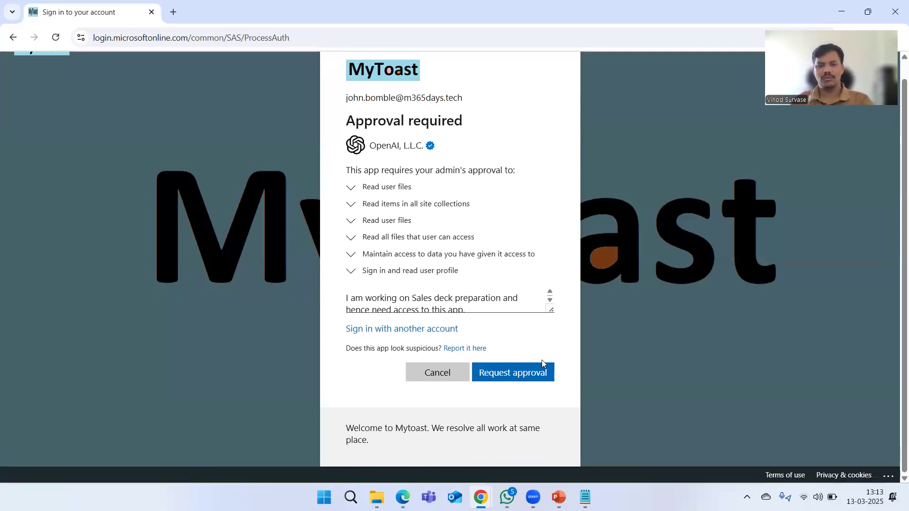
click(525, 373)
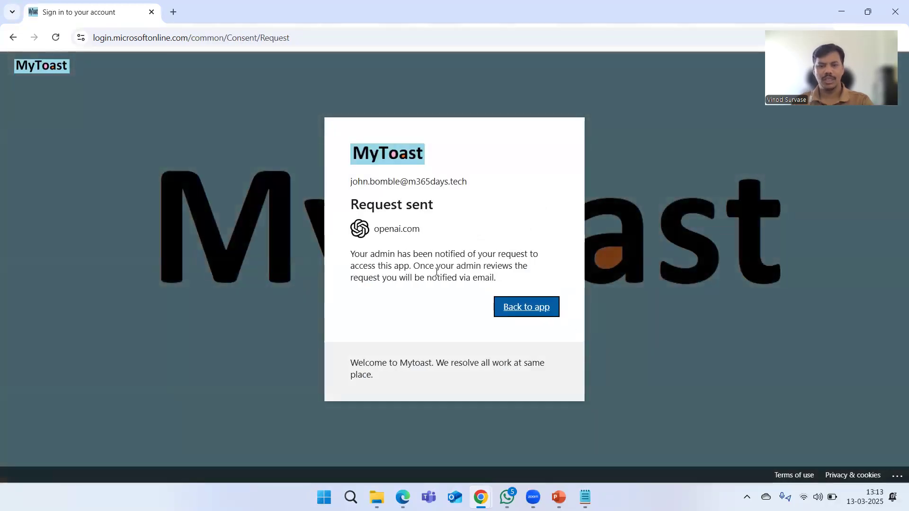
- Read the confirmation message about the admin's notification and review of the approval request
drag(353, 253, 534, 277)
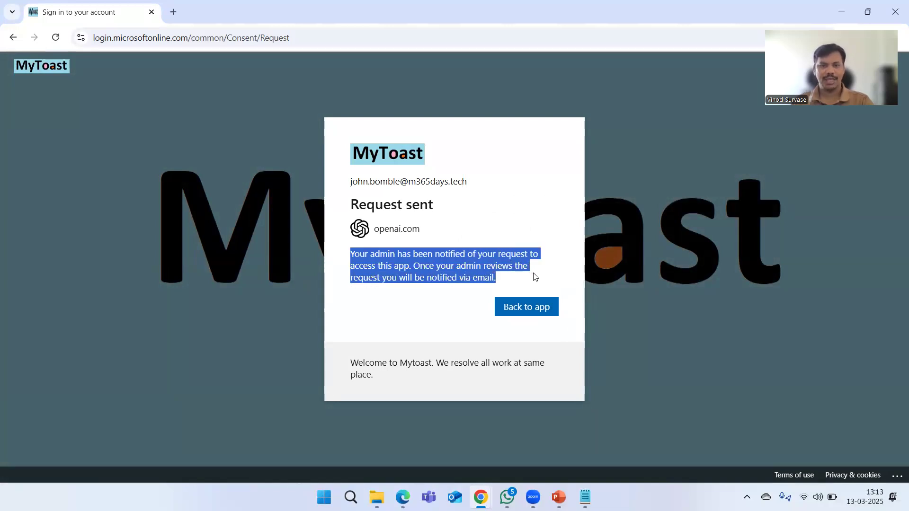
click(431, 288)
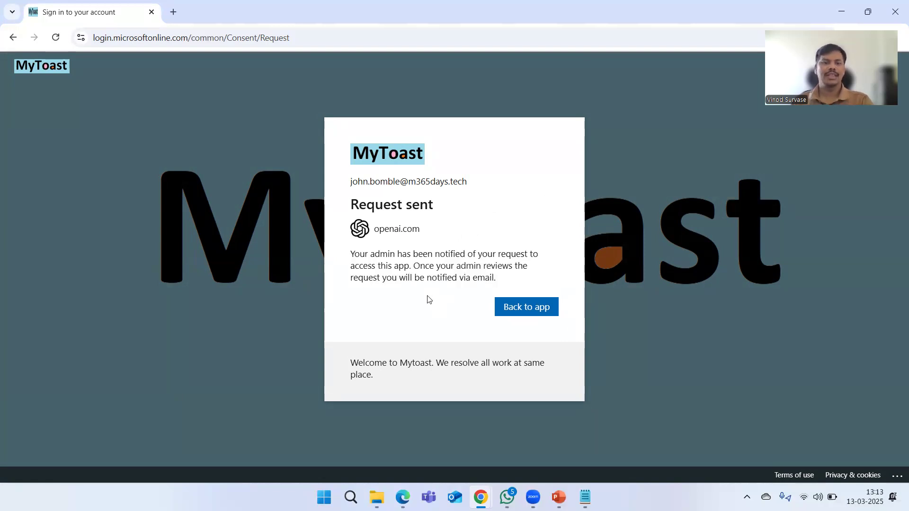
drag(502, 283, 356, 255)
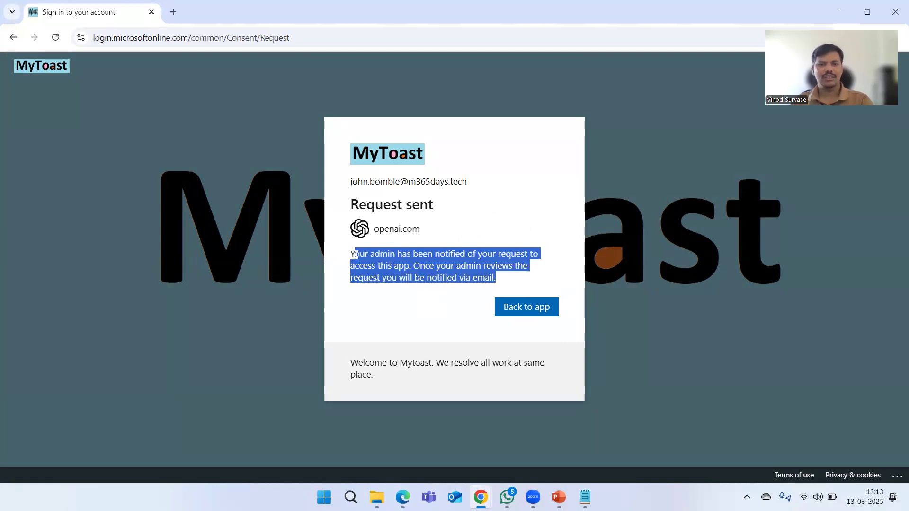
click(391, 301)
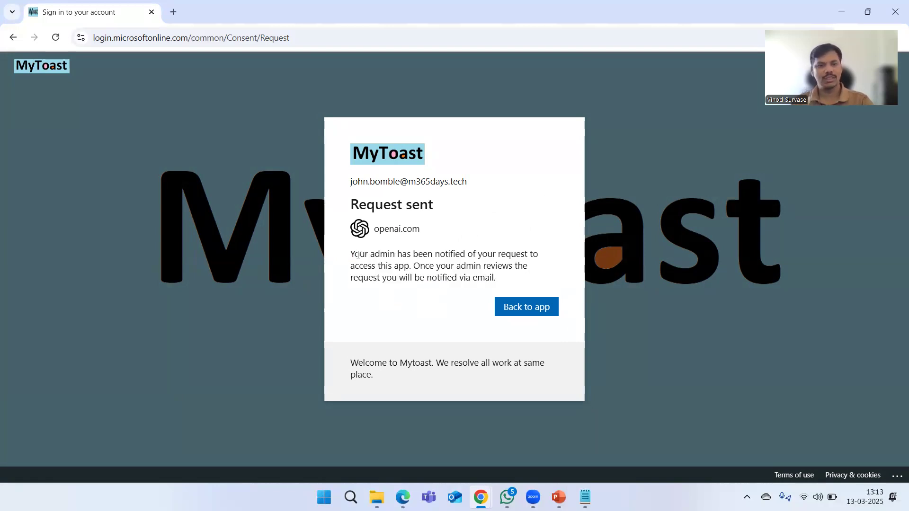
drag(353, 257, 503, 278)
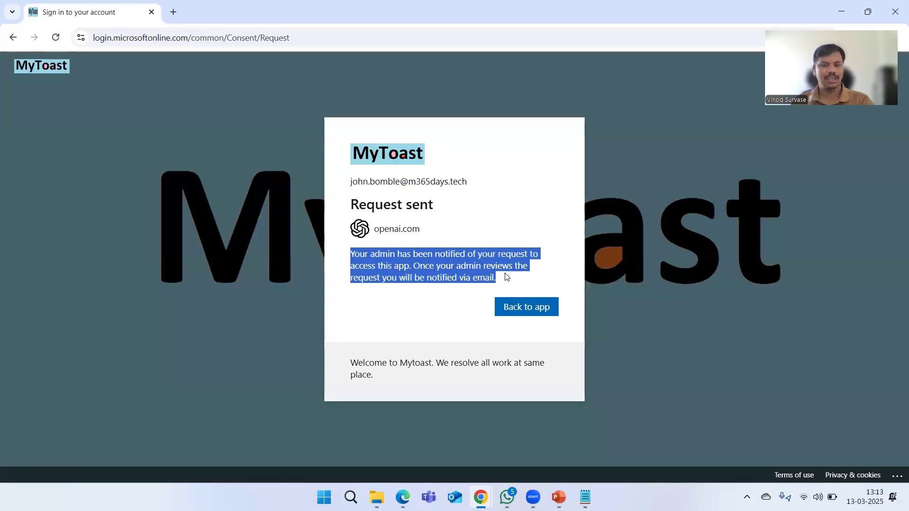
click(437, 302)
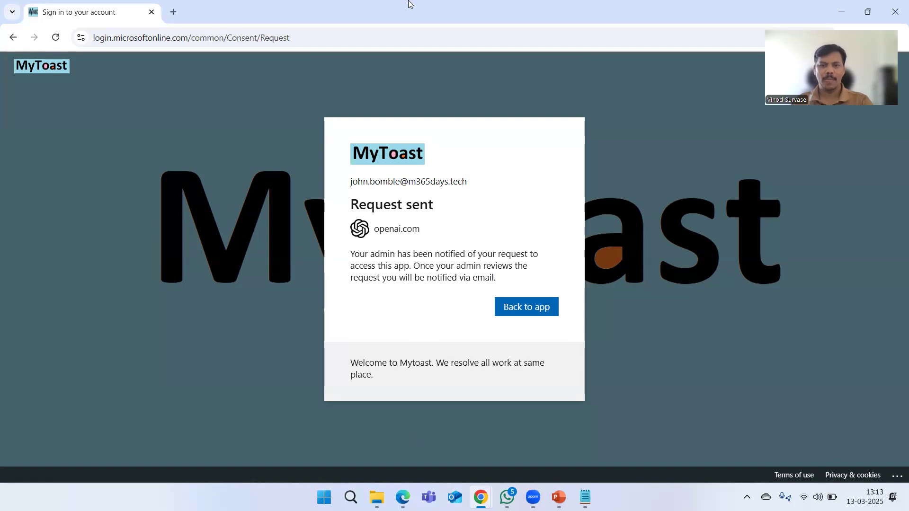
- Switch to the Microsoft Entra admin center in Edge and open the pending admin consent requests for enterprise applications
key(alt+Tab)
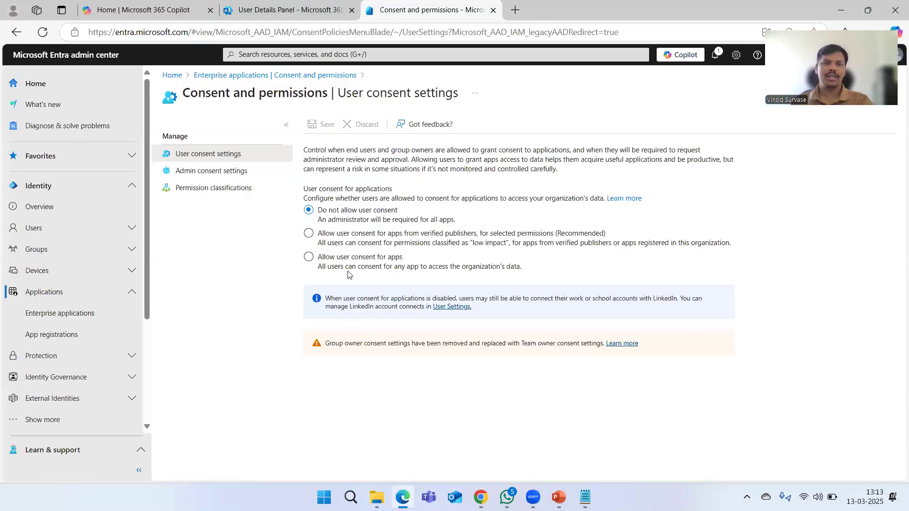
click(267, 78)
scroll(248, 347, down, 2)
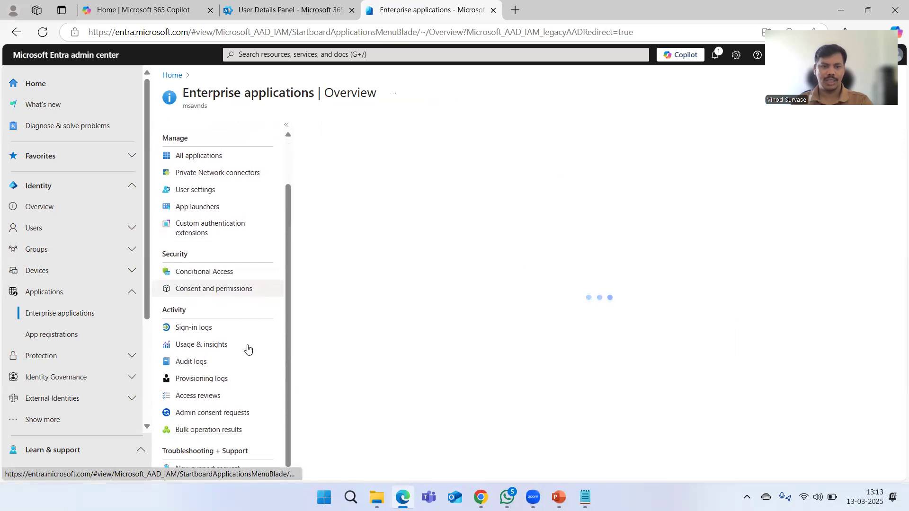
click(212, 412)
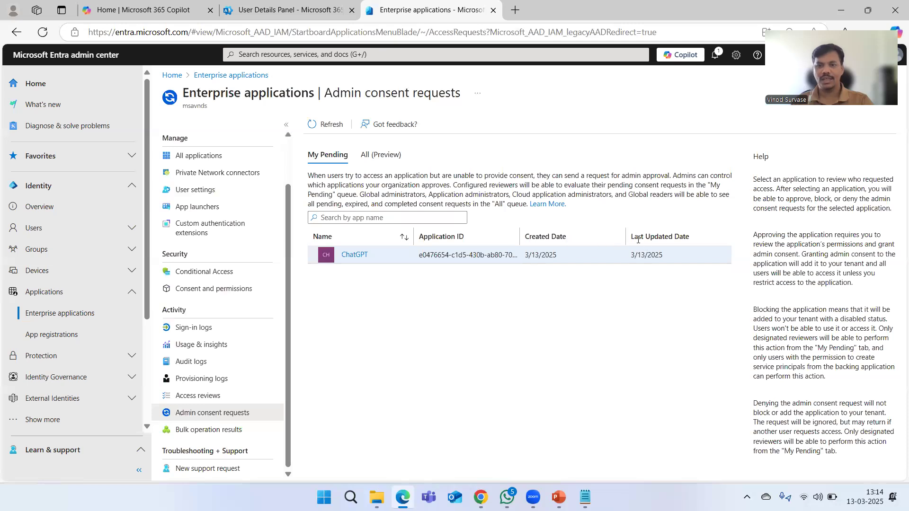
drag(631, 238, 687, 238)
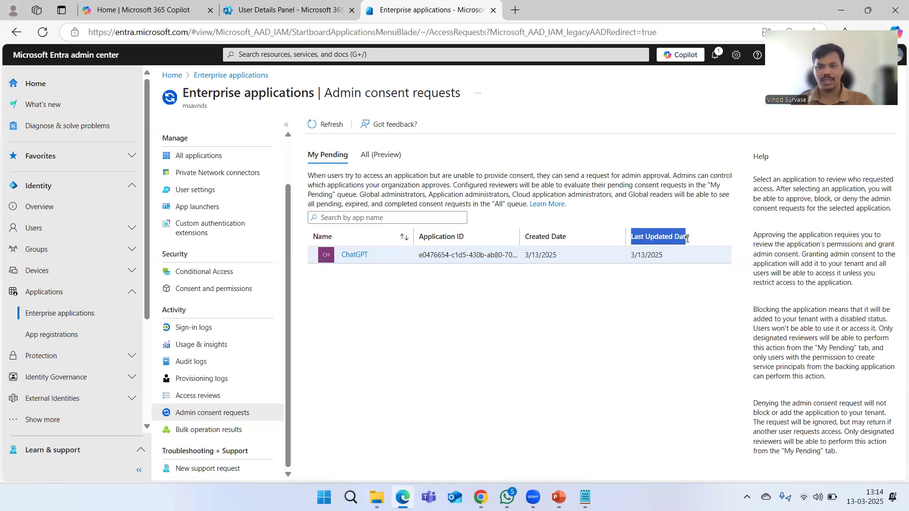
click(647, 331)
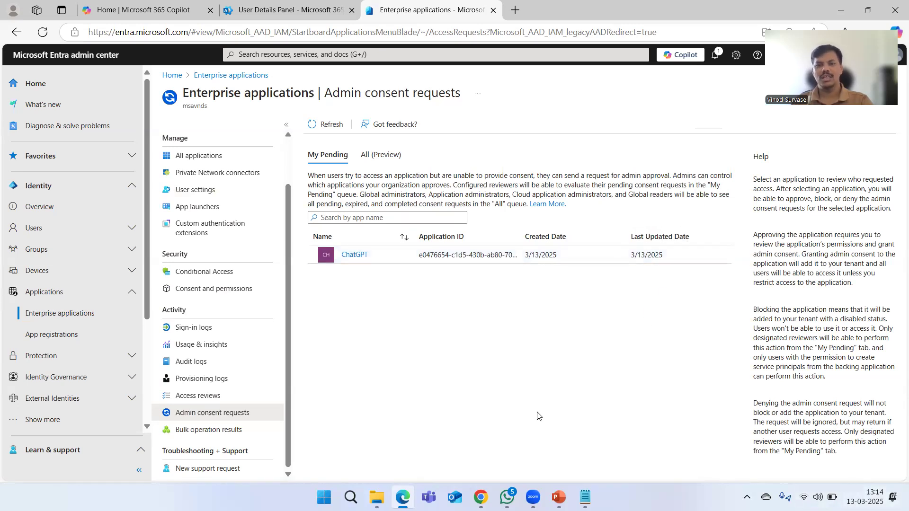
- Open the pending ChatGPT consent request and examine its app details, reply URLs and the instructions for enabling access
click(352, 255)
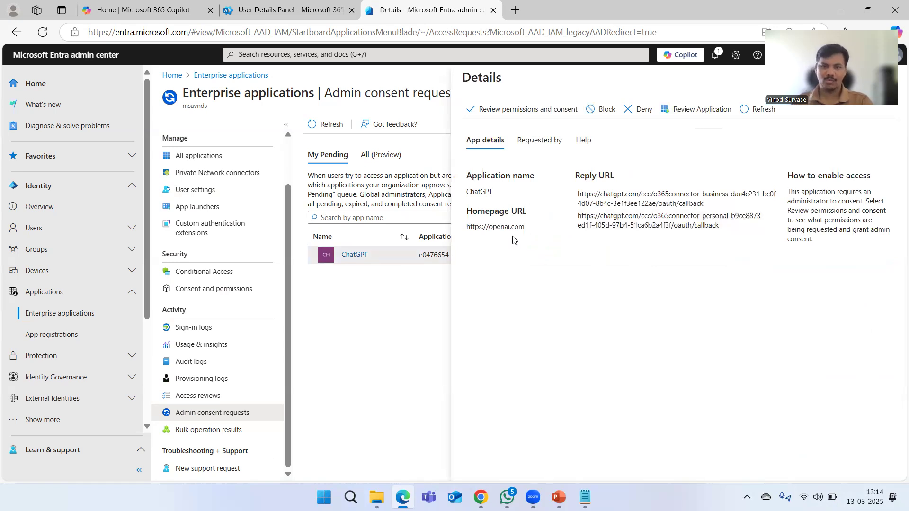
drag(587, 210, 718, 225)
click(663, 336)
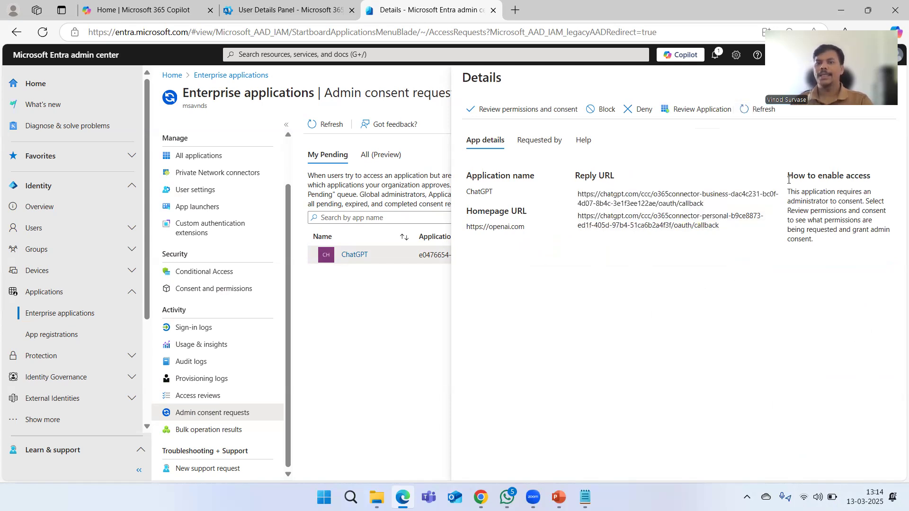
drag(788, 178, 874, 264)
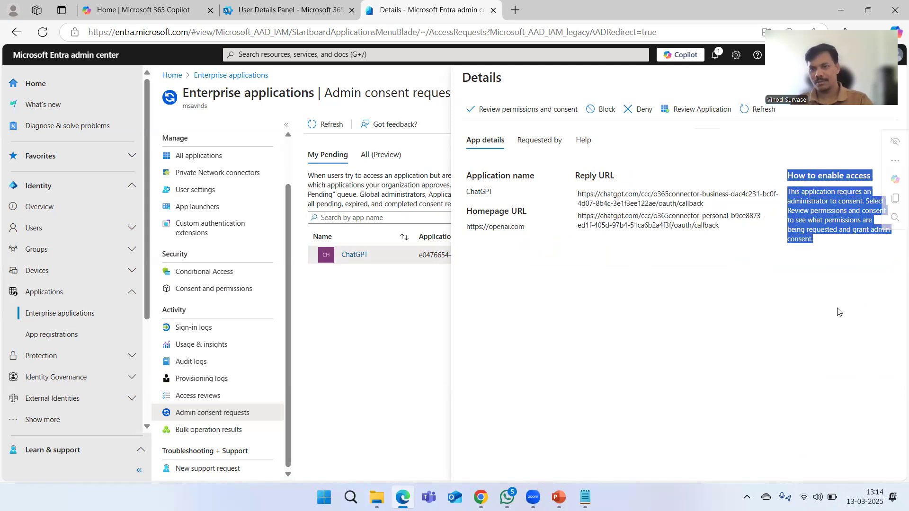
- Examine who requested ChatGPT access, including the requester's UPN, and widen the Justification column to read the full text
click(767, 306)
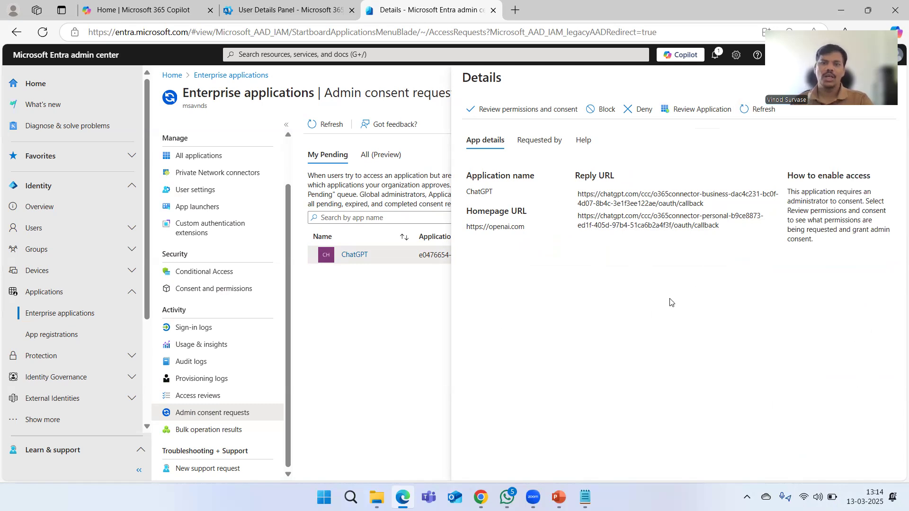
click(535, 142)
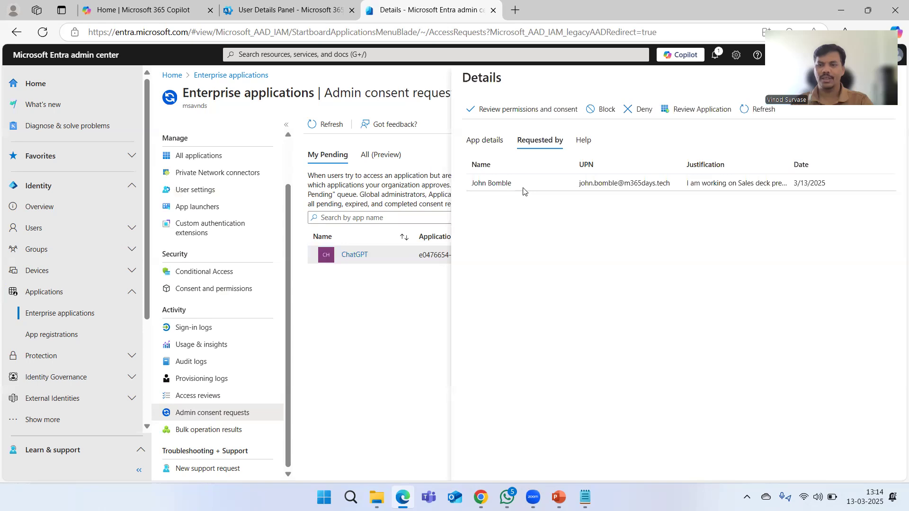
triple_click(479, 182)
click(600, 276)
drag(579, 183, 670, 186)
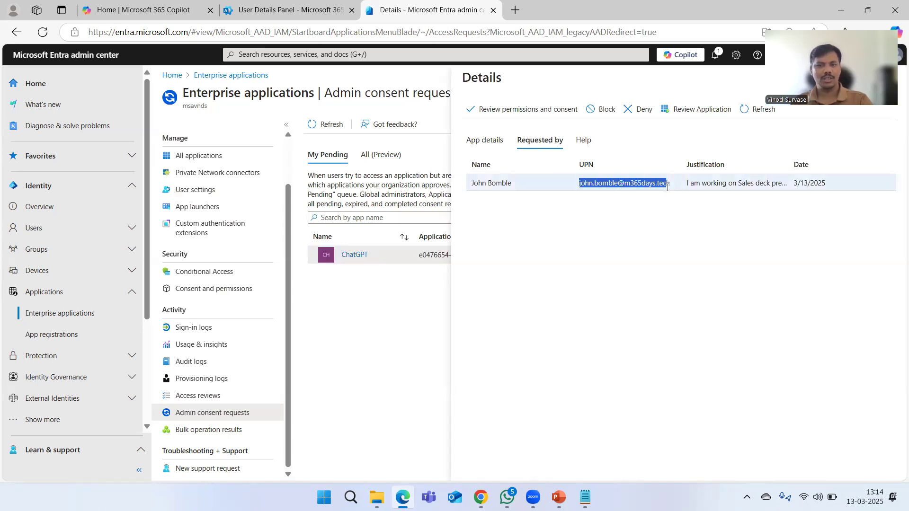
click(672, 286)
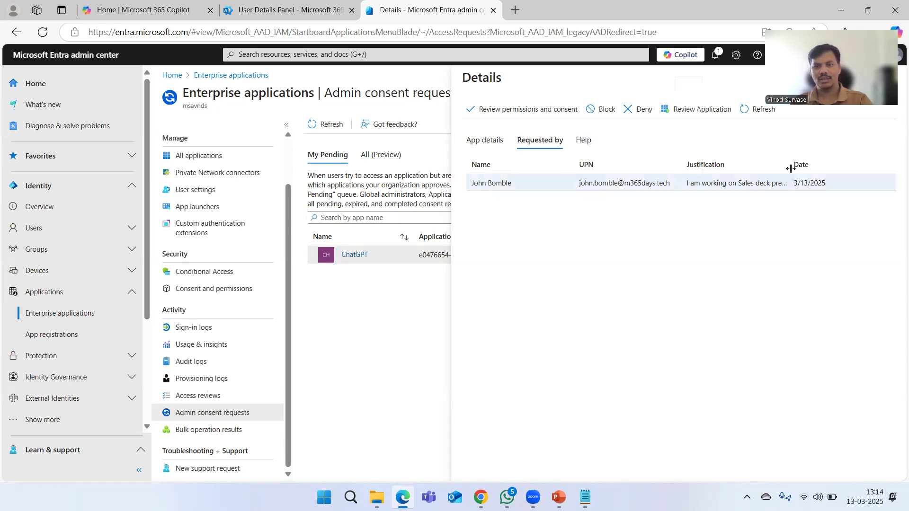
drag(788, 165, 855, 164)
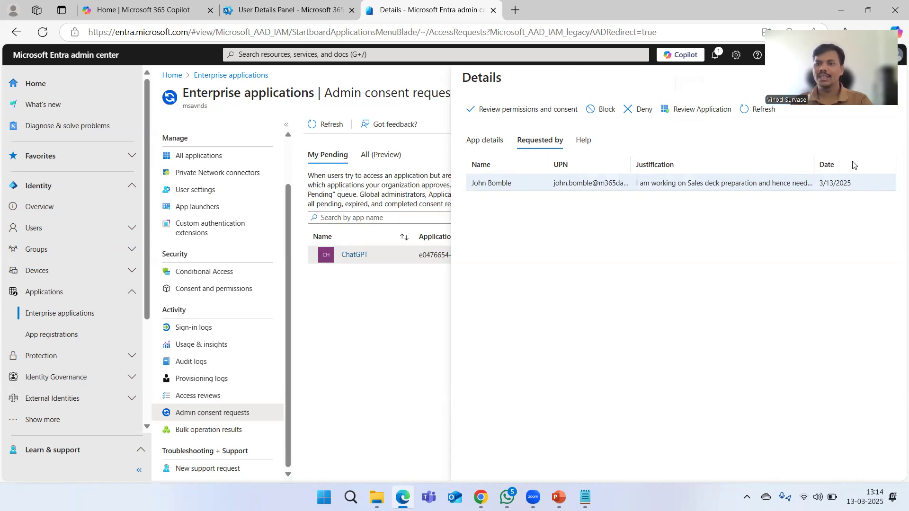
drag(813, 197, 891, 157)
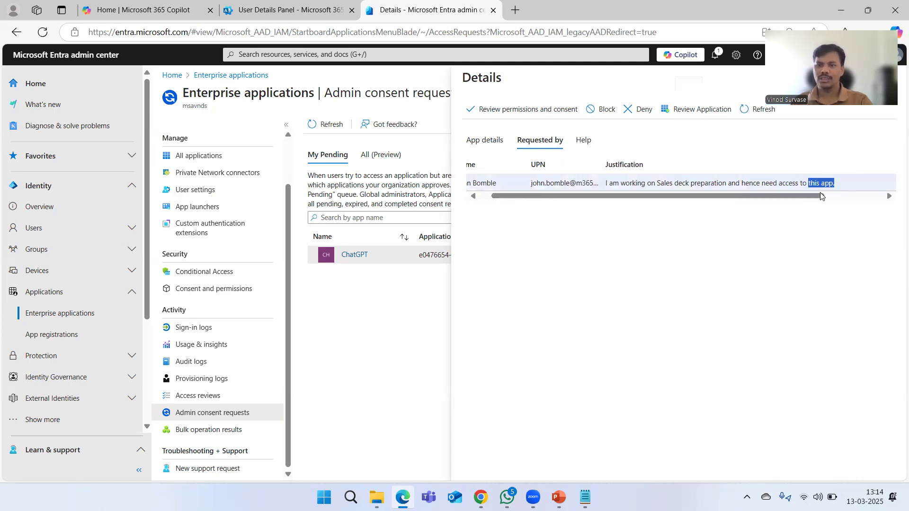
click(747, 204)
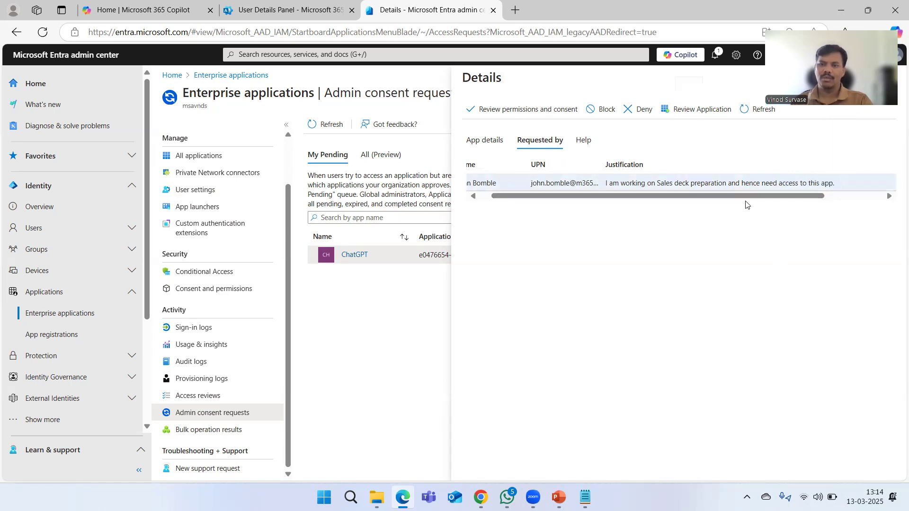
drag(737, 198, 686, 198)
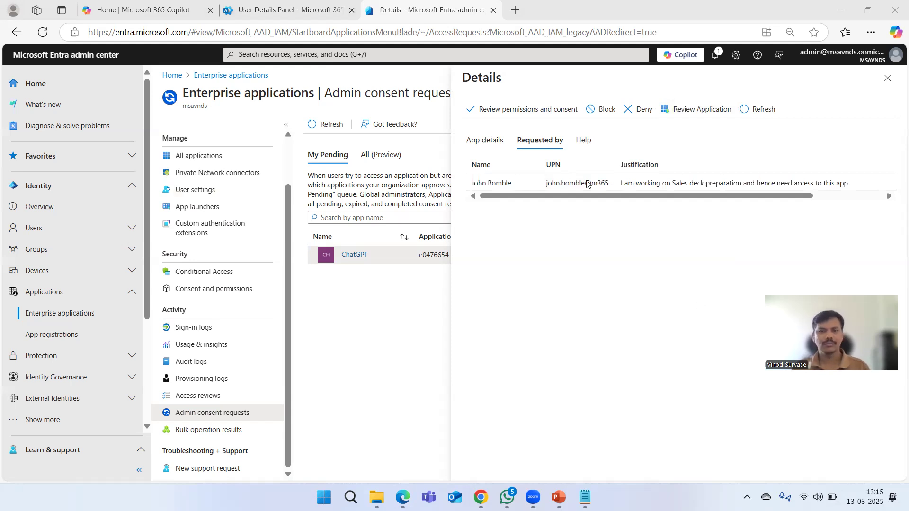
- Read the help on the review actions and view ChatGPT's application overview, returning to the admin consent requests
click(583, 140)
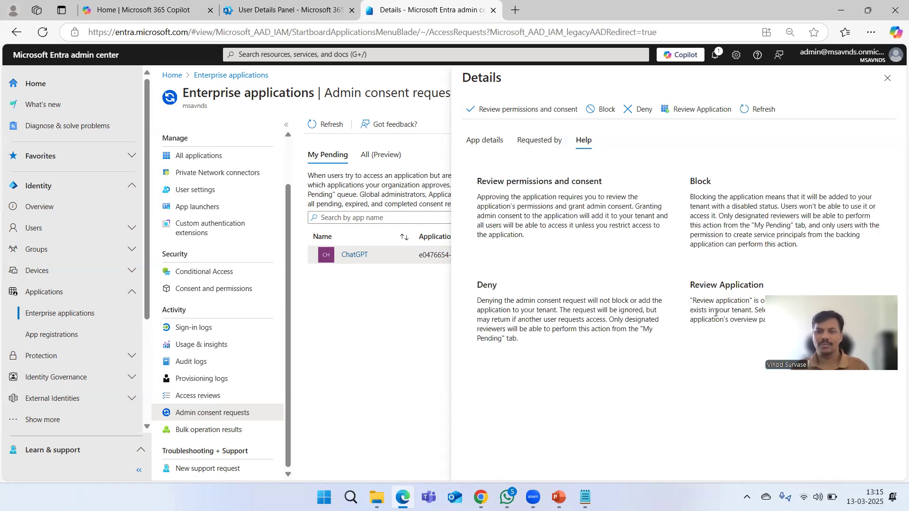
click(691, 113)
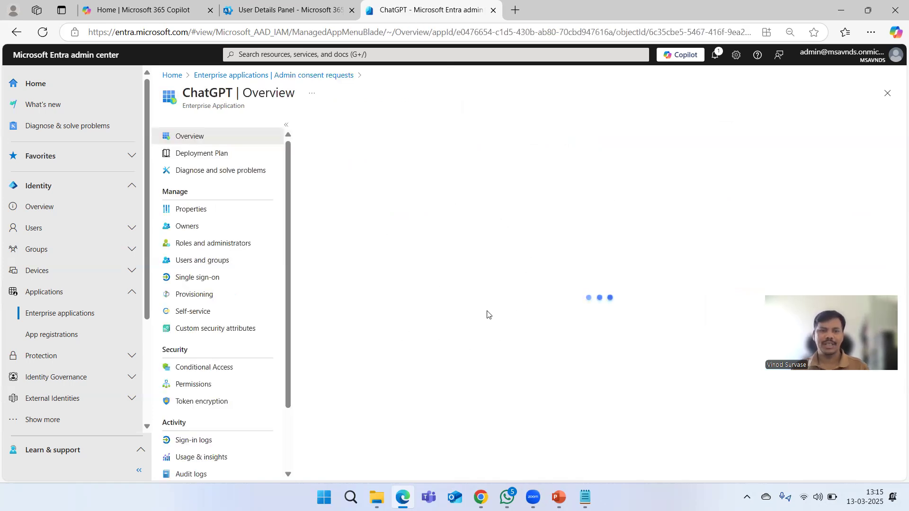
scroll(566, 215, down, 3)
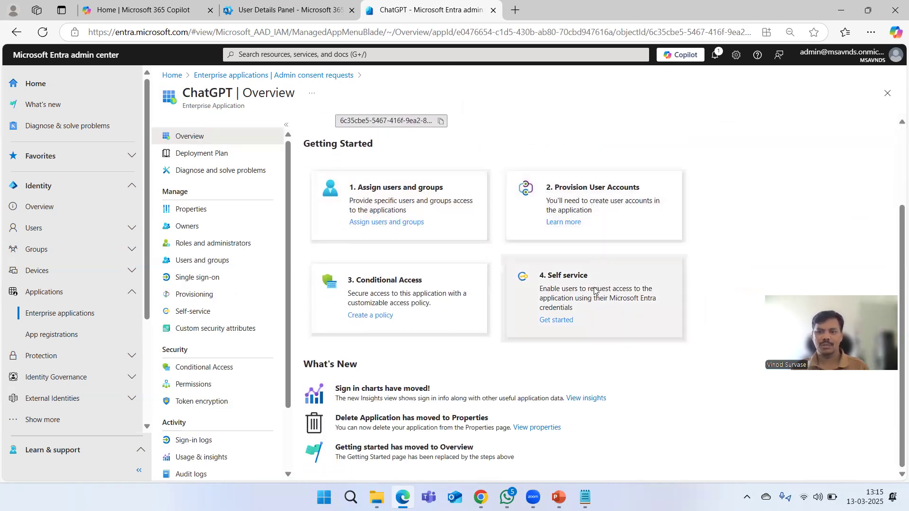
click(294, 75)
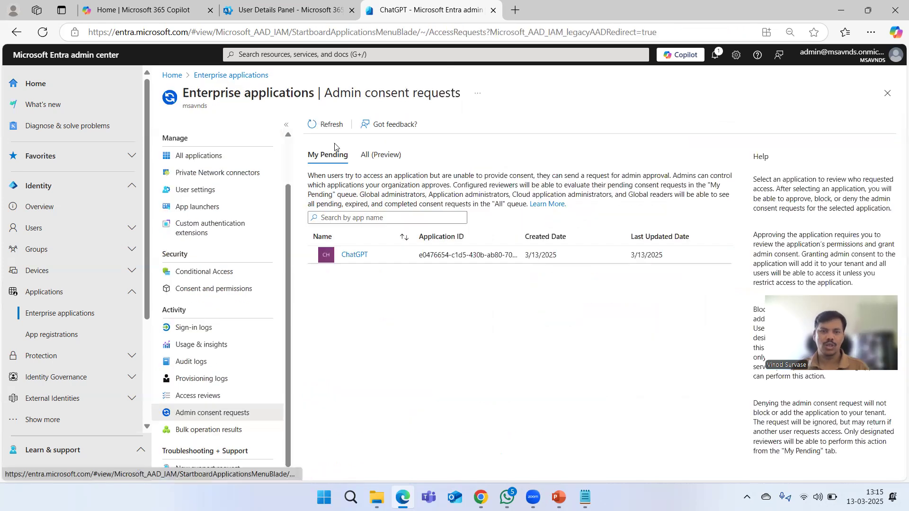
- Reopen the pending ChatGPT request and bring up its permissions and consent review in a maximized window using the signed-in admin account
click(353, 256)
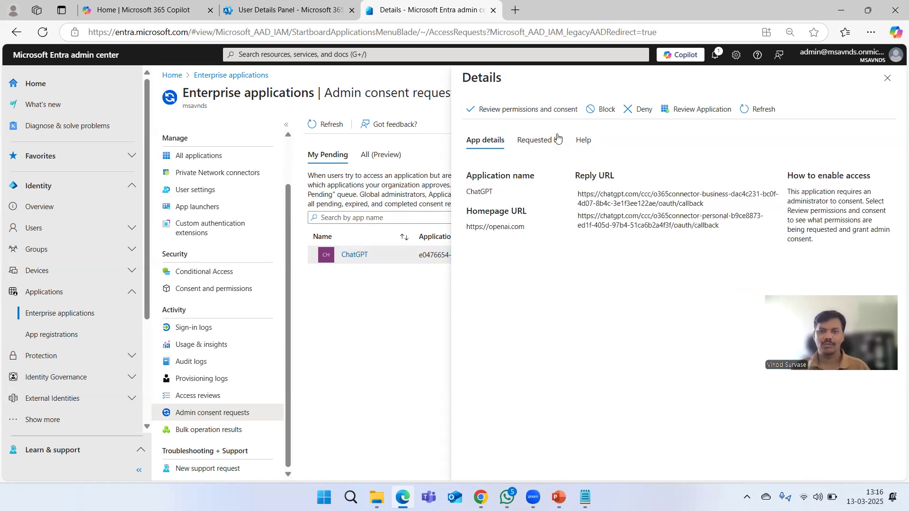
click(514, 111)
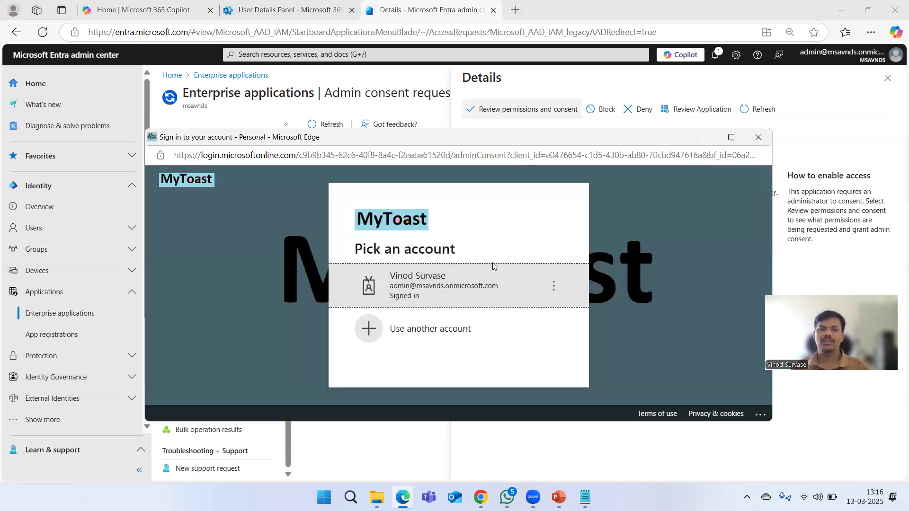
click(730, 137)
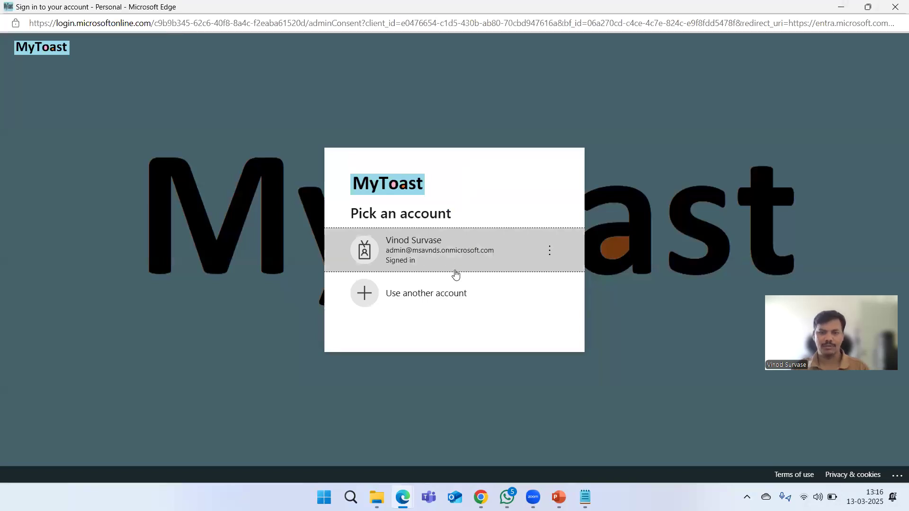
click(415, 250)
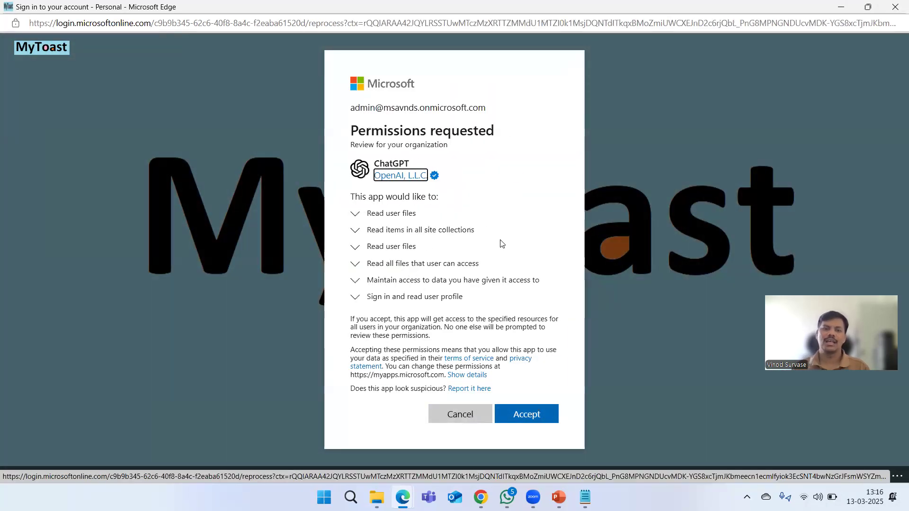
- Expand and read the details of all six permissions ChatGPT requests for the organization, from reading user files to signing in
click(369, 217)
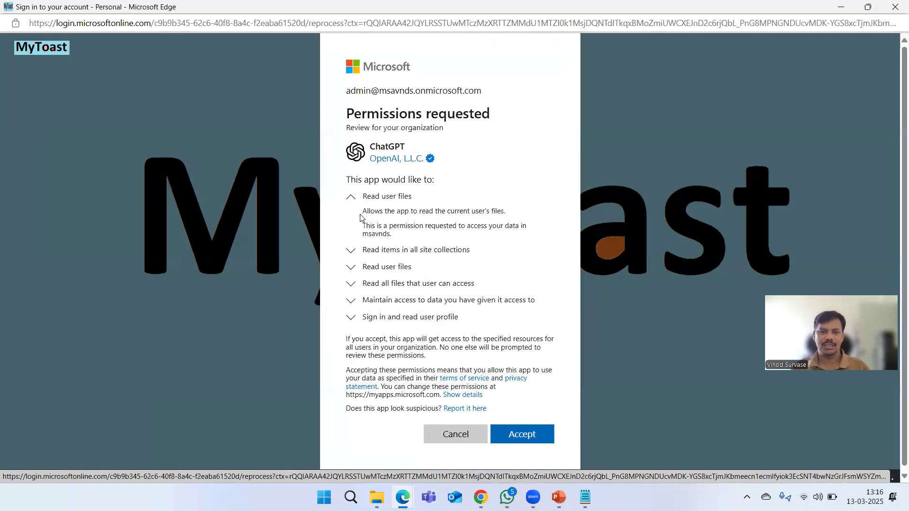
click(354, 252)
scroll(359, 288, down, 1)
click(355, 267)
scroll(357, 309, down, 1)
click(354, 284)
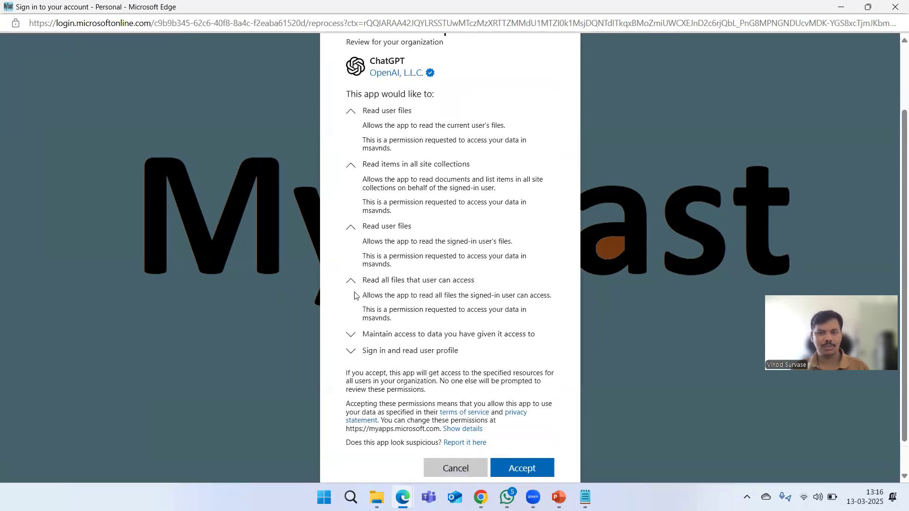
click(352, 334)
scroll(355, 332, down, 2)
click(351, 315)
scroll(416, 265, down, 1)
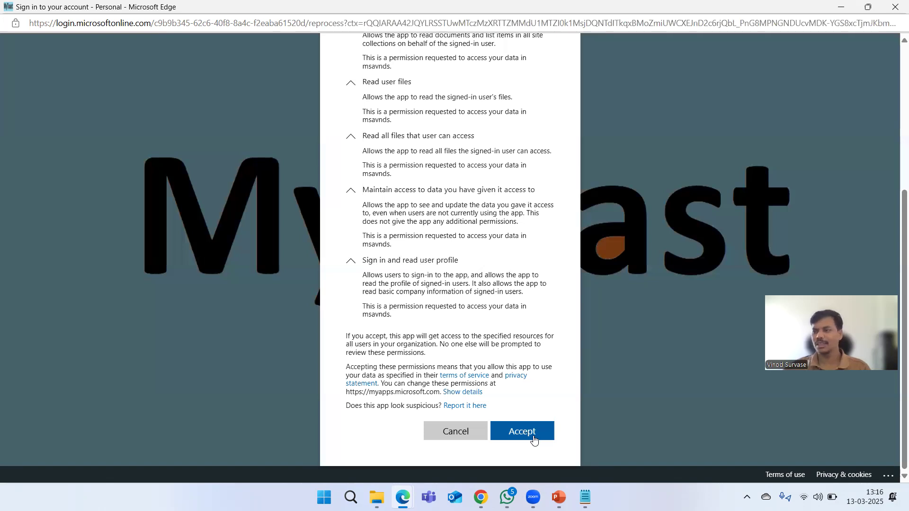
- Cancel the ChatGPT permissions prompt without accepting, dismiss the notification and close the request details
click(445, 434)
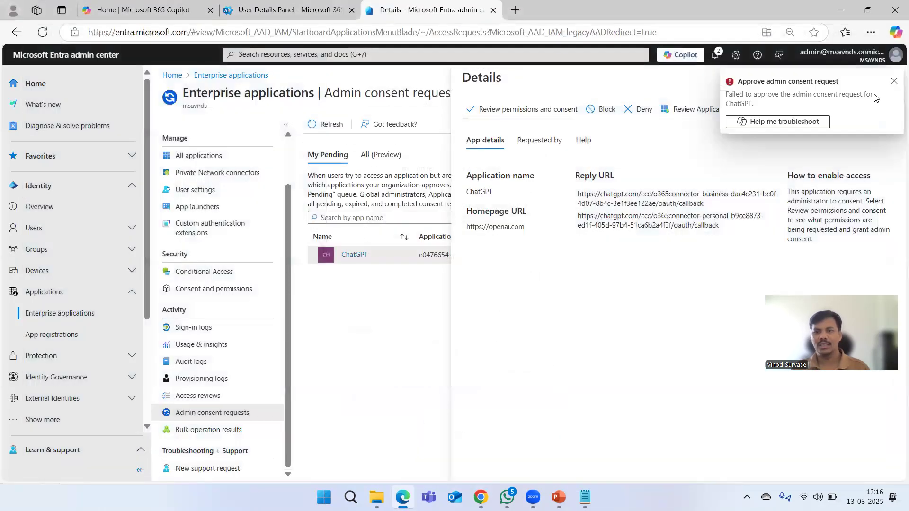
click(892, 82)
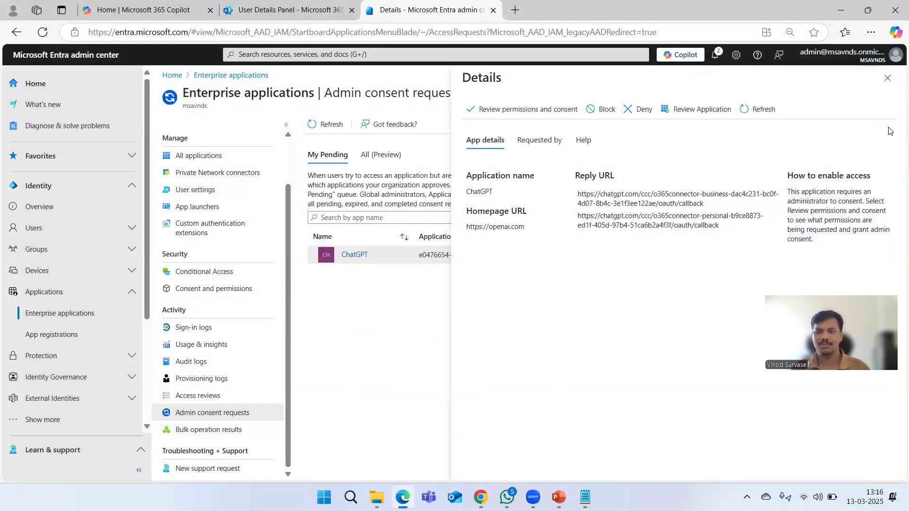
click(889, 77)
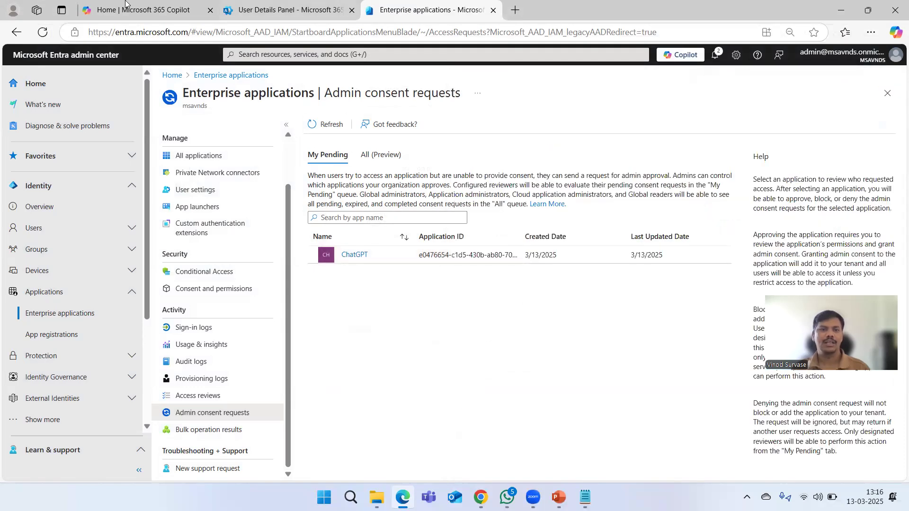
- Switch to the Microsoft 365 Copilot home page and launch Outlook from the app launcher
click(127, 10)
click(22, 60)
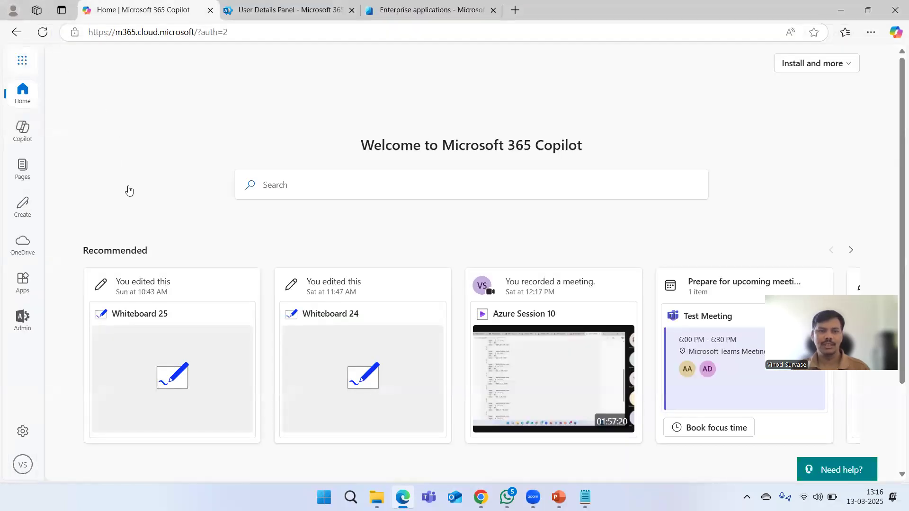
click(105, 137)
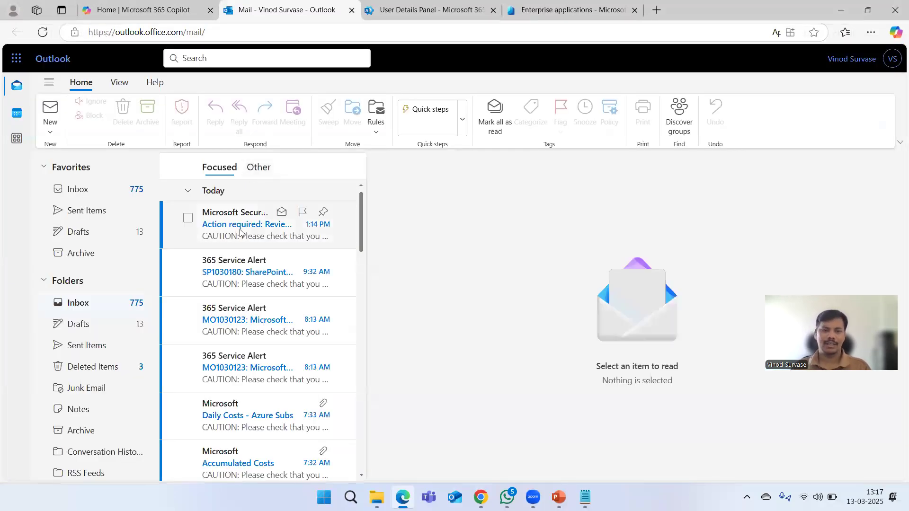
- Open the Microsoft Security email about the ChatGPT admin consent request in its own maximized window, dismissing the email links permission prompt
click(236, 235)
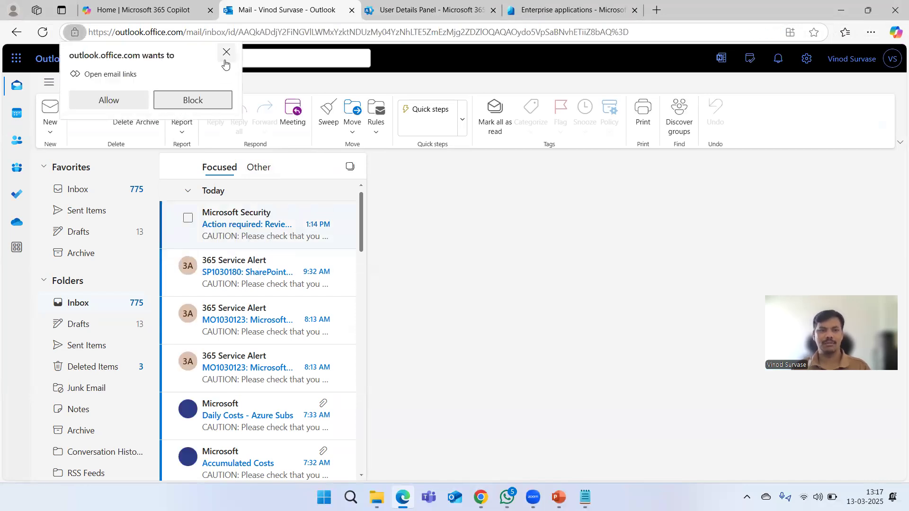
click(226, 52)
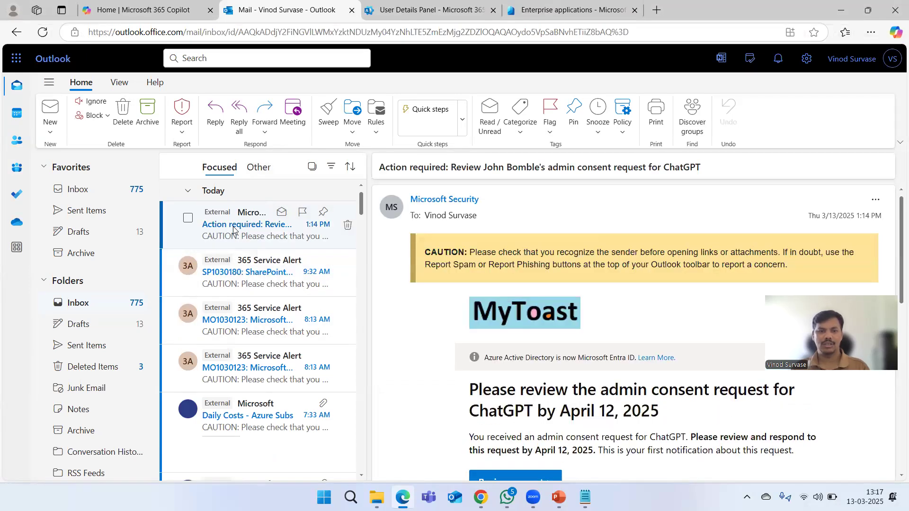
double_click(283, 230)
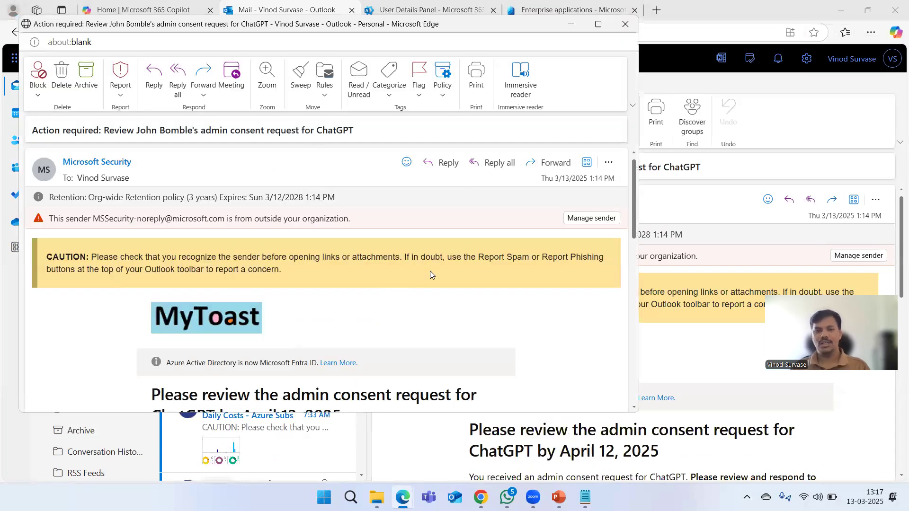
click(598, 24)
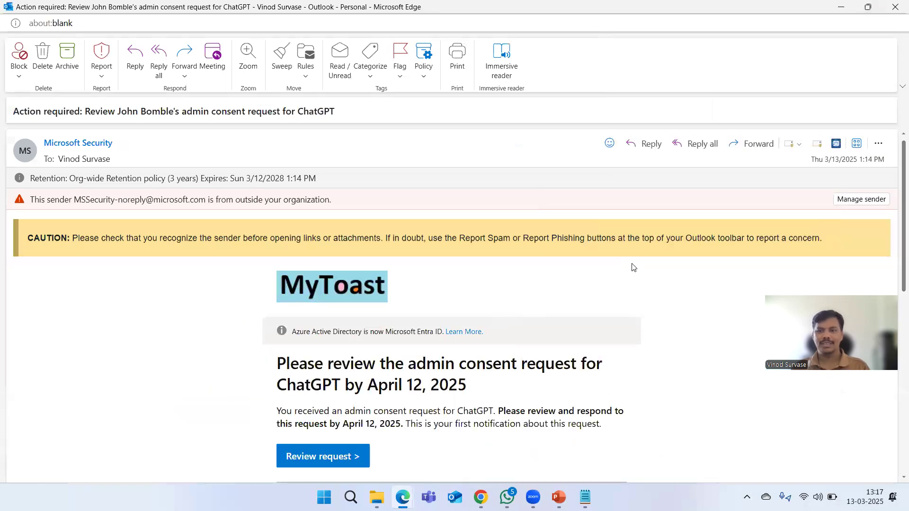
- Read the email's notice on reviewing the ChatGPT consent request, highlighting the response deadline in its heading
scroll(523, 345, down, 2)
scroll(510, 349, down, 1)
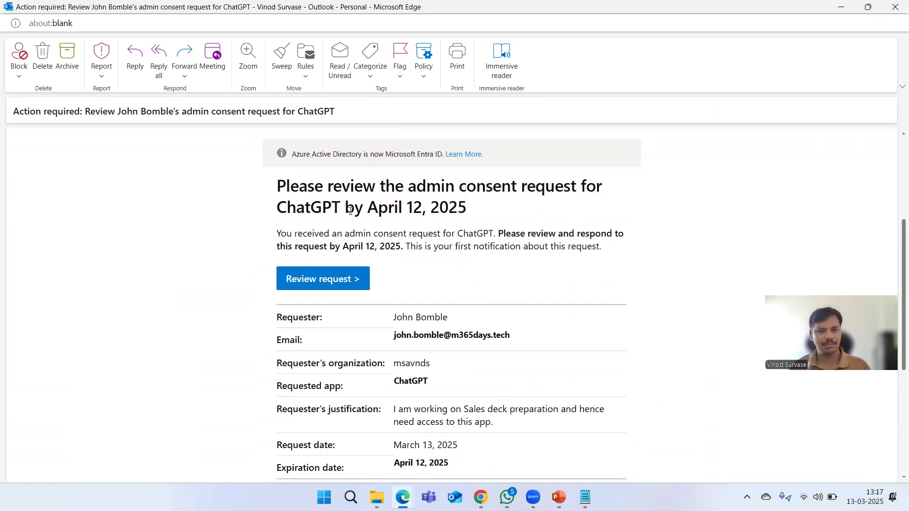
drag(345, 207, 482, 205)
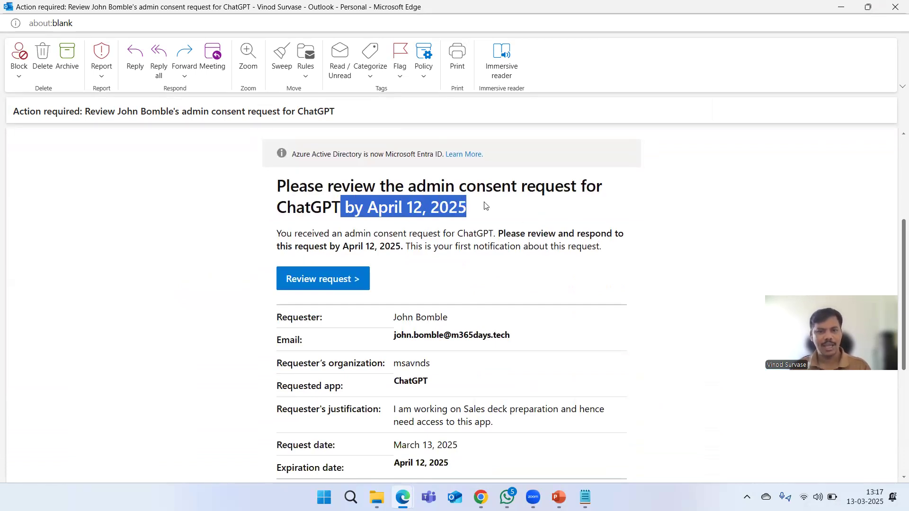
click(692, 283)
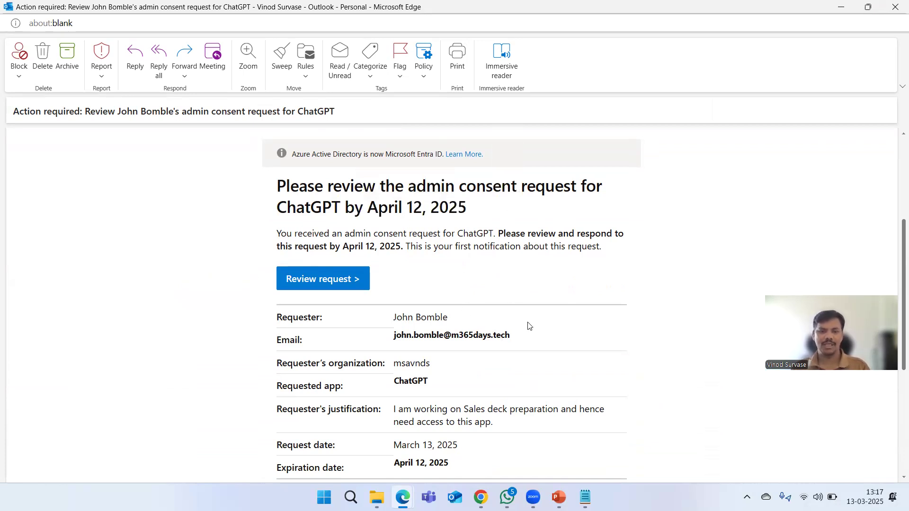
- Examine the request details in the email: requester, email, organization, requested app, justification, request date and expiration date
scroll(532, 359, down, 3)
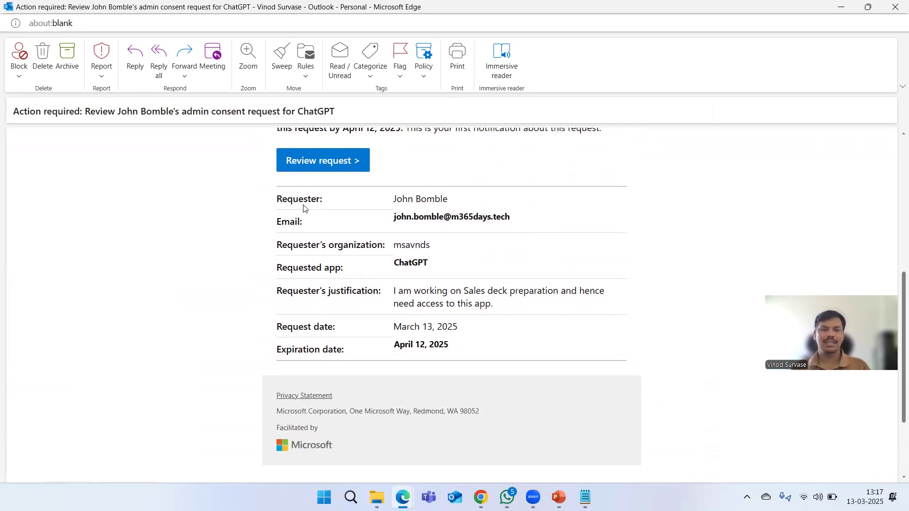
drag(271, 202, 336, 200)
drag(277, 223, 279, 224)
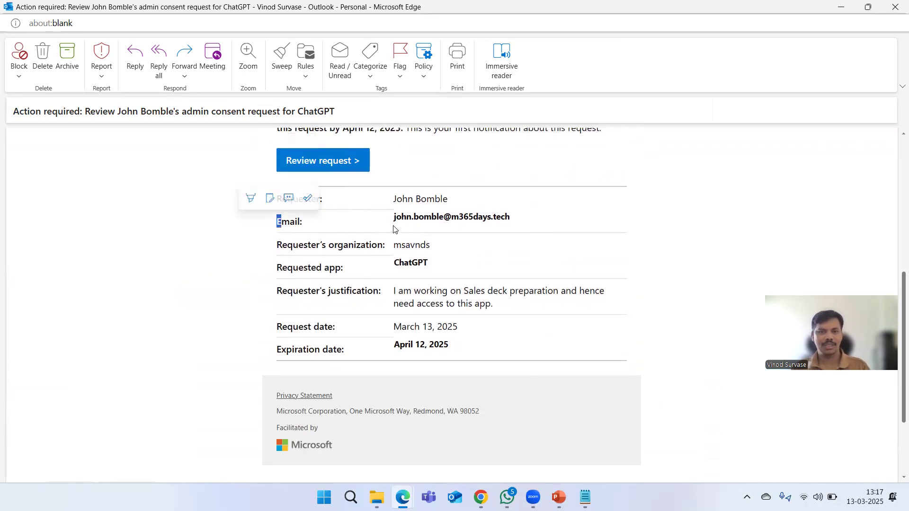
click(288, 259)
drag(283, 246, 431, 246)
drag(281, 268, 428, 266)
click(320, 300)
drag(291, 292, 512, 309)
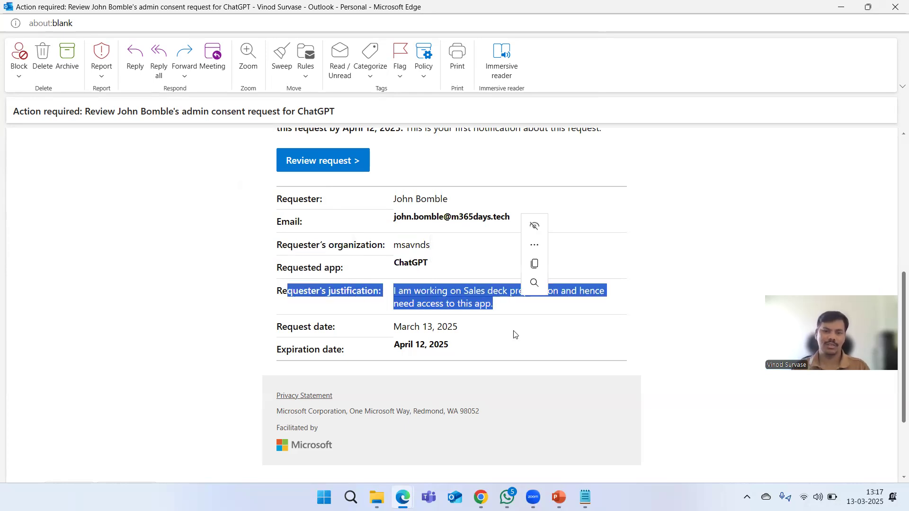
click(729, 257)
drag(294, 325, 432, 345)
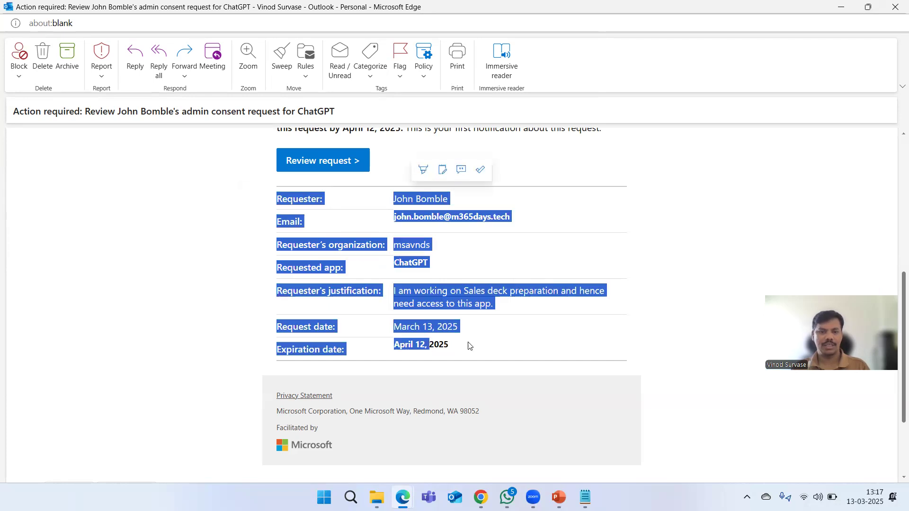
- Check the remainder of the ChatGPT consent request email from footer to header and close its separate window
click(206, 285)
scroll(254, 276, down, 2)
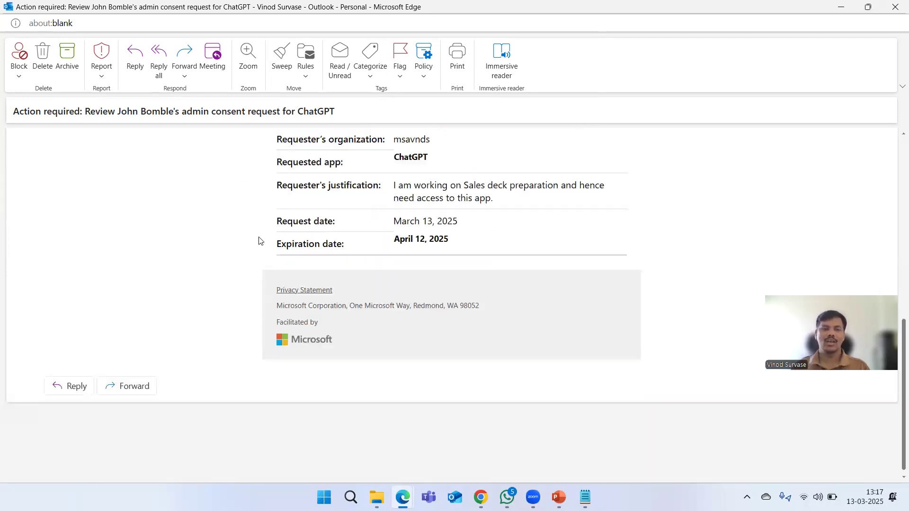
scroll(235, 256, up, 10)
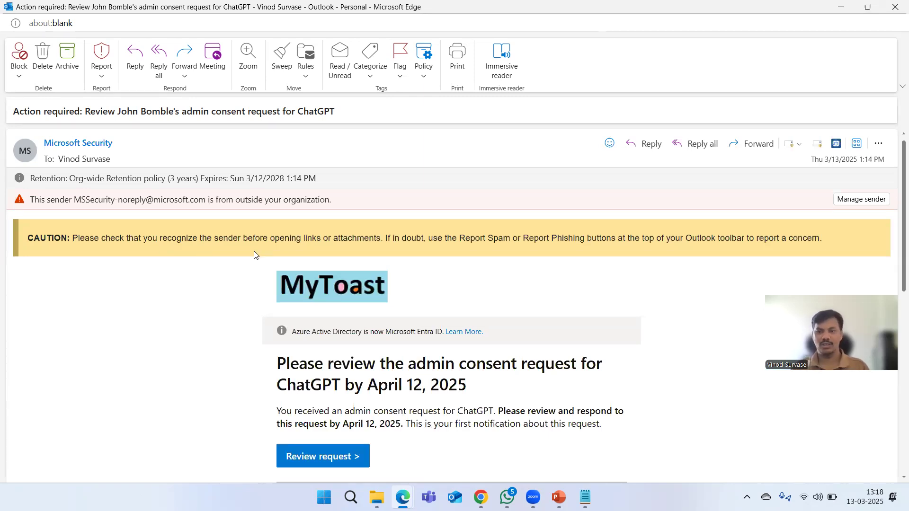
click(894, 7)
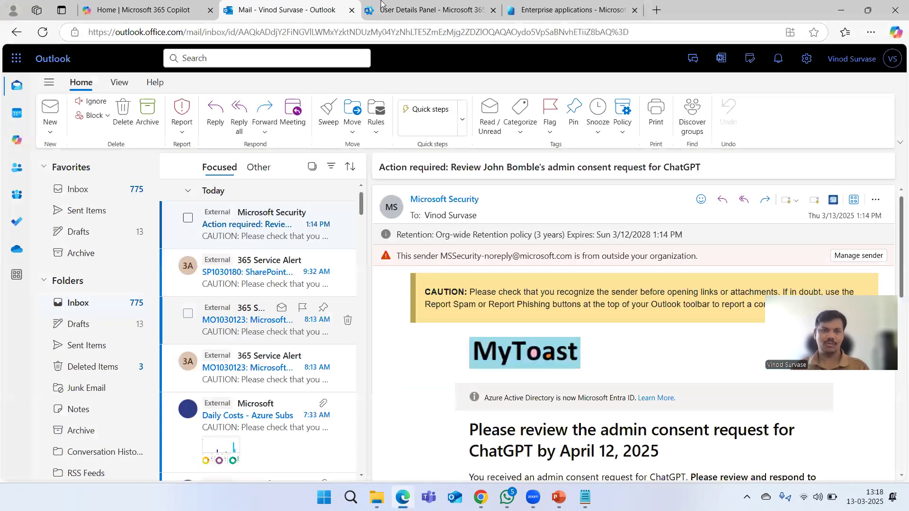
- Switch to the Microsoft Entra admin center and open the admin consent settings under Consent and permissions
click(564, 8)
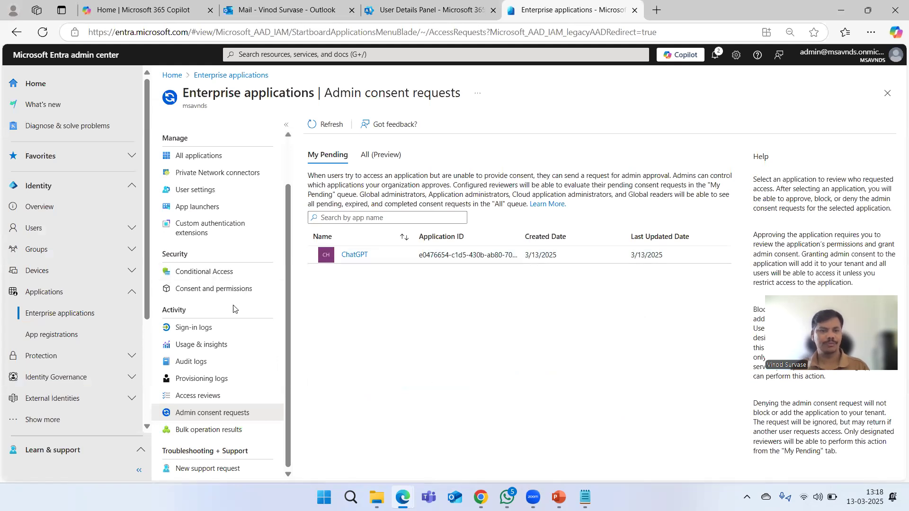
click(209, 291)
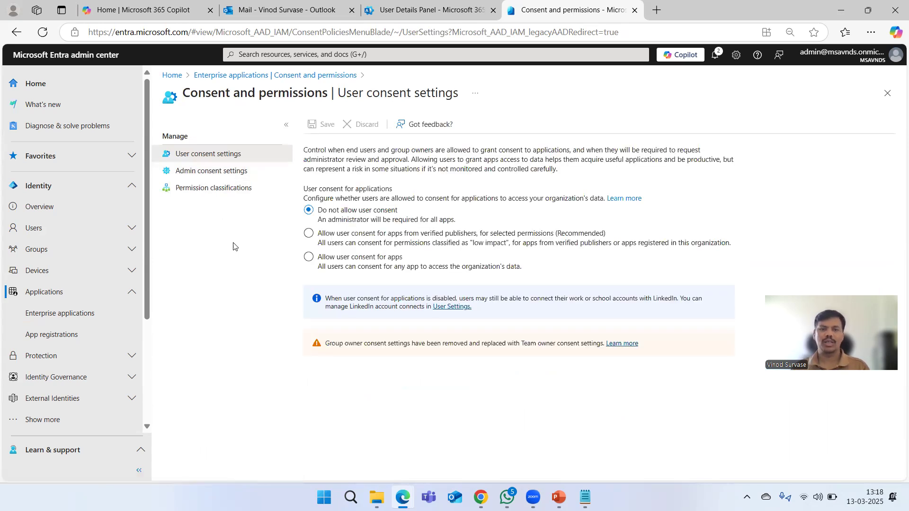
click(220, 175)
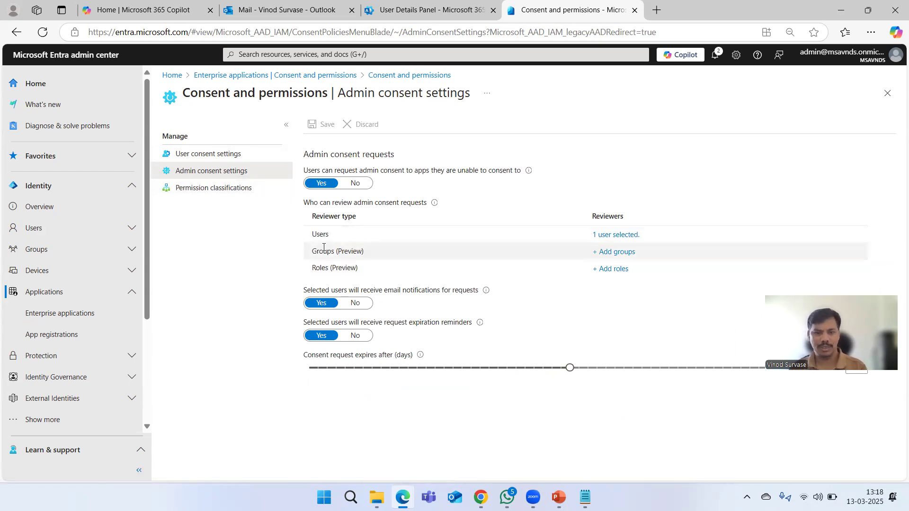
- Examine the reviewer types available for admin consent requests, highlighting the Roles (Preview) and Users entries
drag(310, 271, 355, 267)
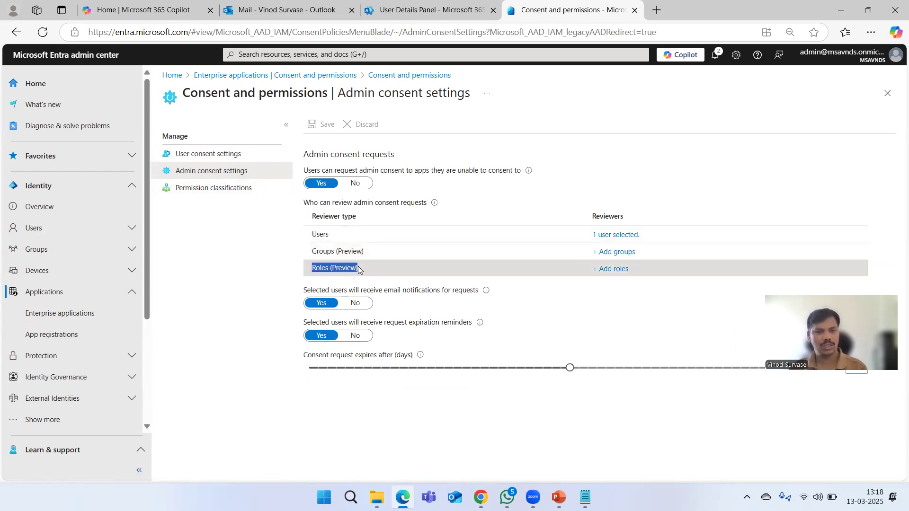
mouse_move(265, 247)
mouse_down()
mouse_move(314, 234)
mouse_move(347, 239)
mouse_up()
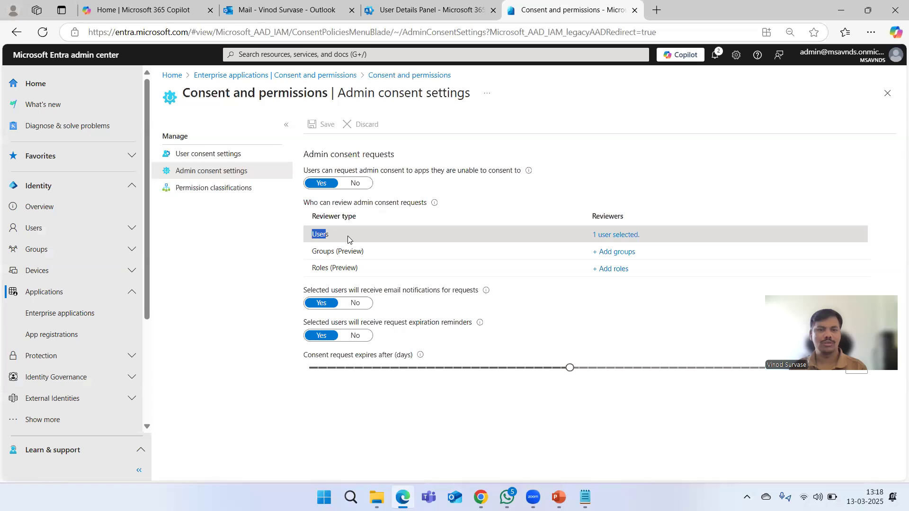
click(255, 263)
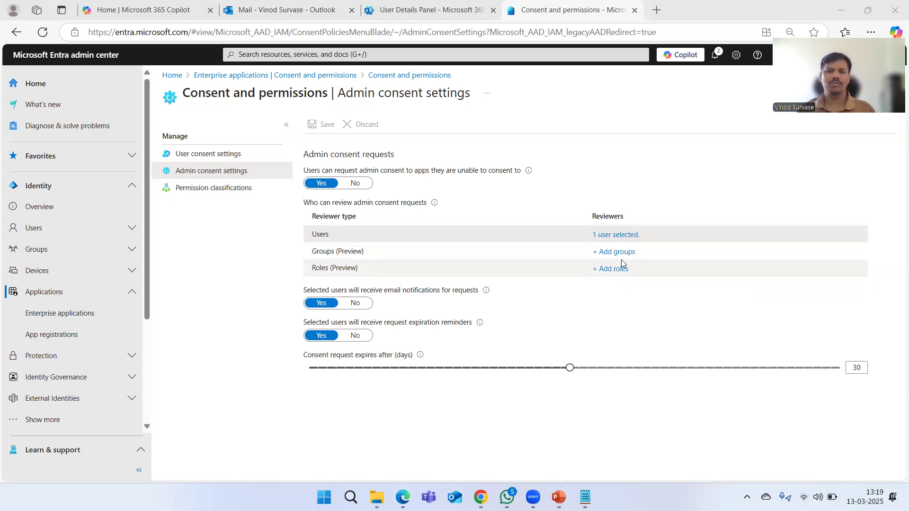
click(655, 131)
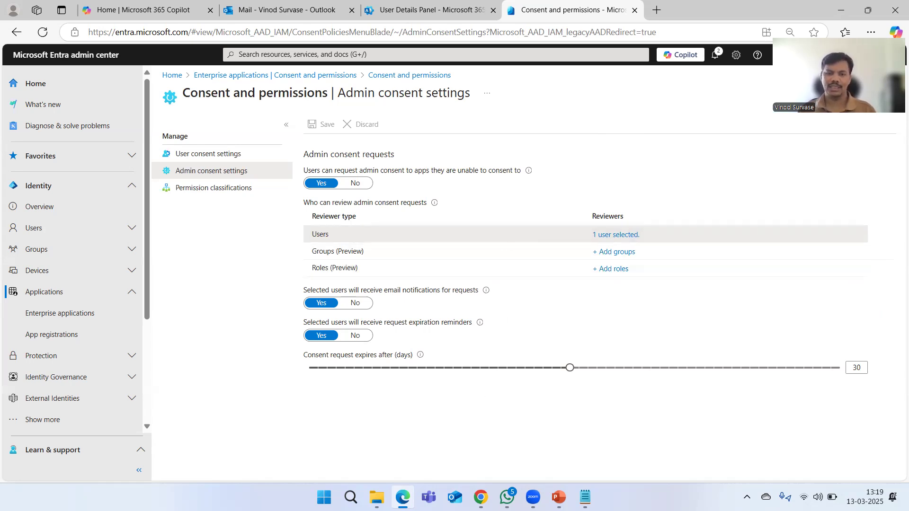
- Switch to ChatGPT in Chrome and view the Microsoft OneDrive connection options for attaching files, closing them without connecting
click(480, 497)
click(536, 311)
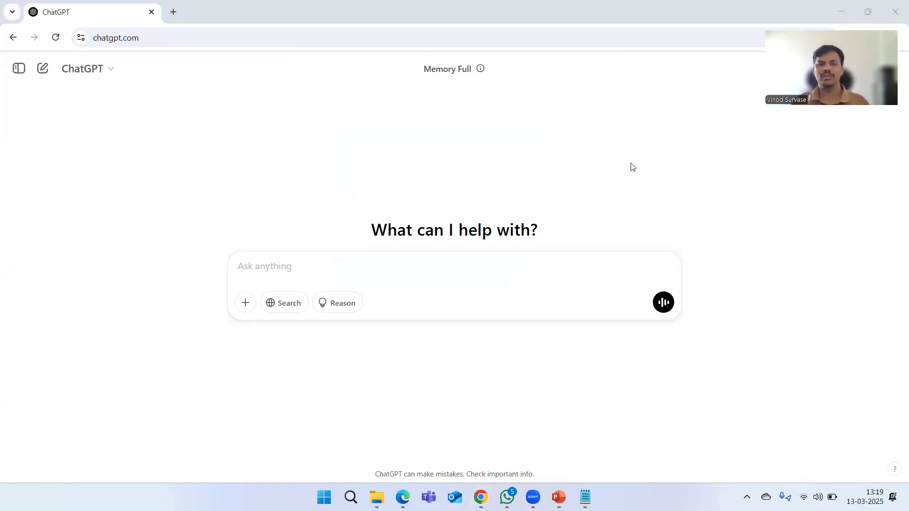
click(243, 306)
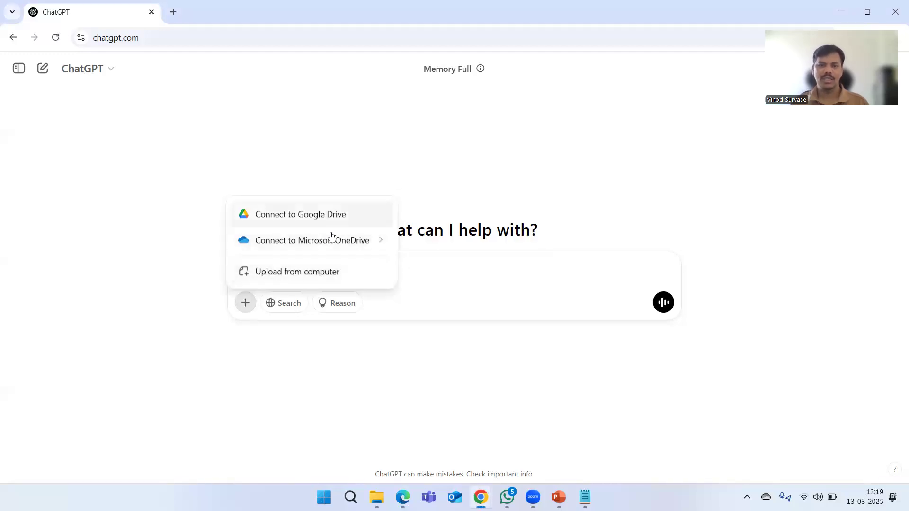
mouse_move(318, 242)
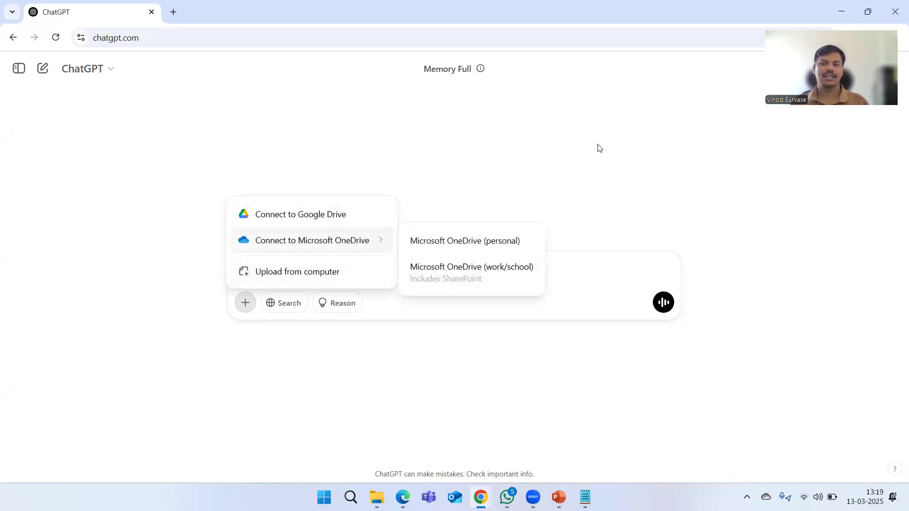
click(718, 126)
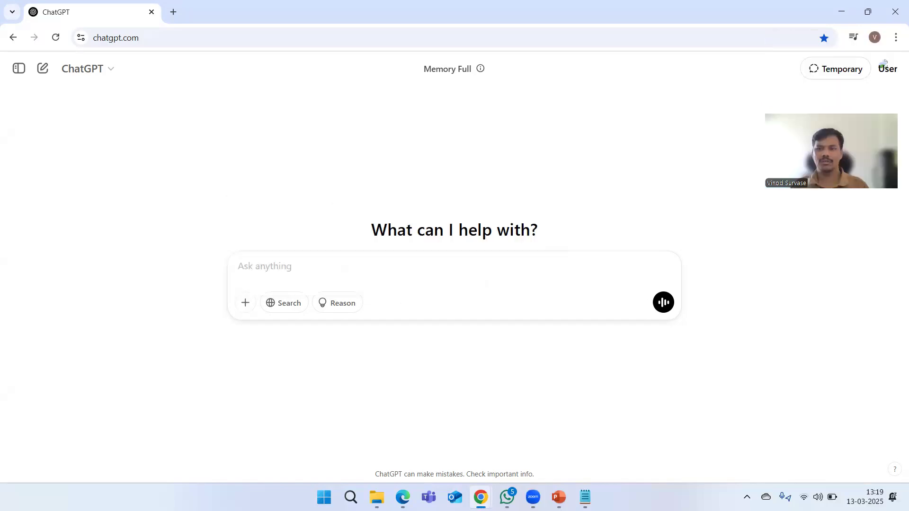
- Review the Connected apps section of the ChatGPT settings and return to the chat page
click(886, 66)
click(788, 151)
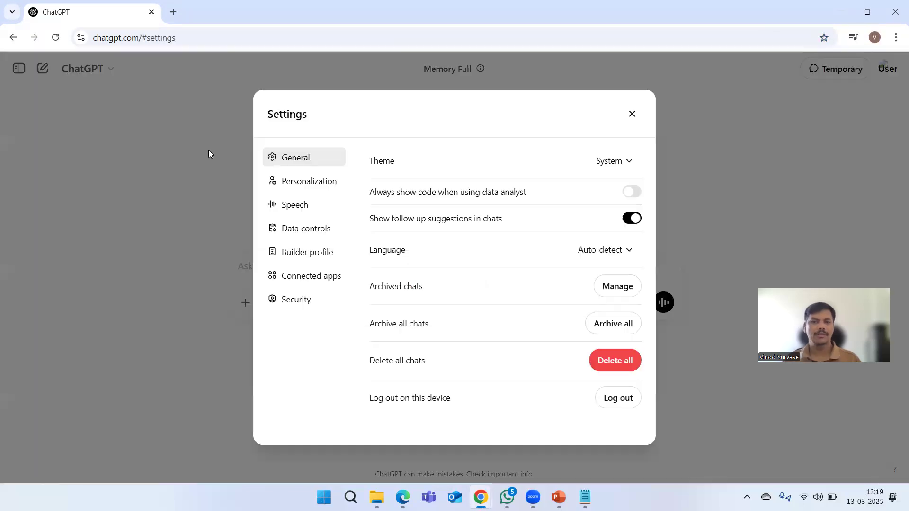
click(316, 279)
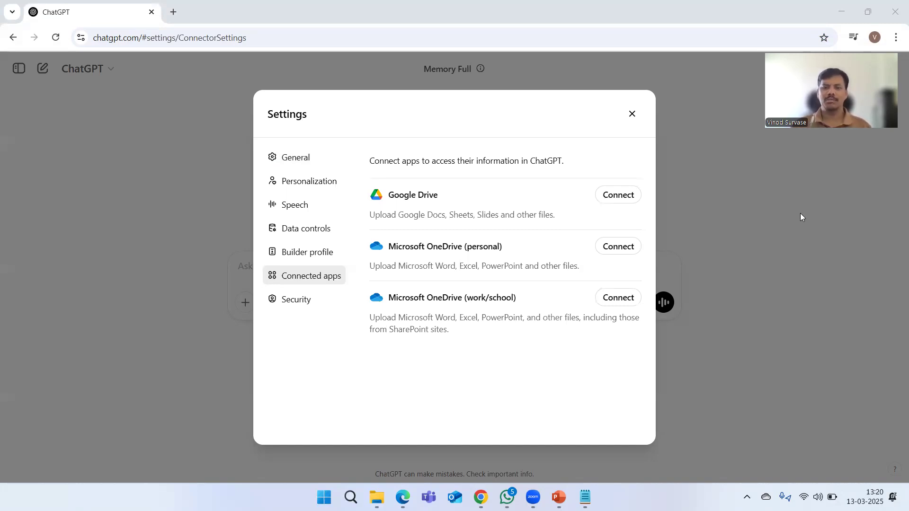
click(631, 113)
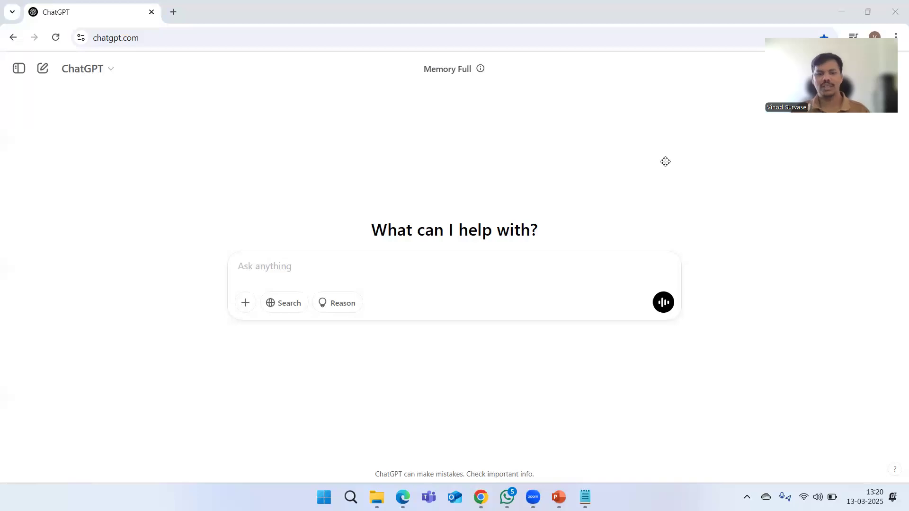
click(517, 308)
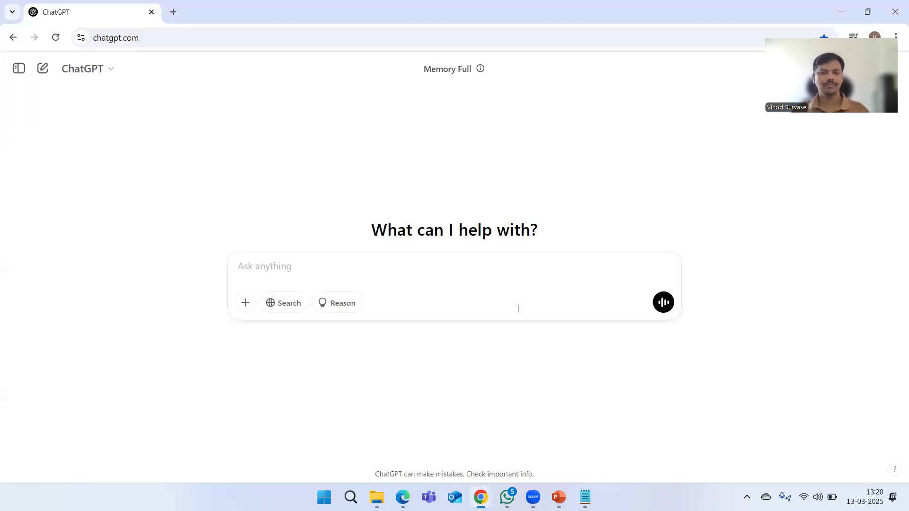